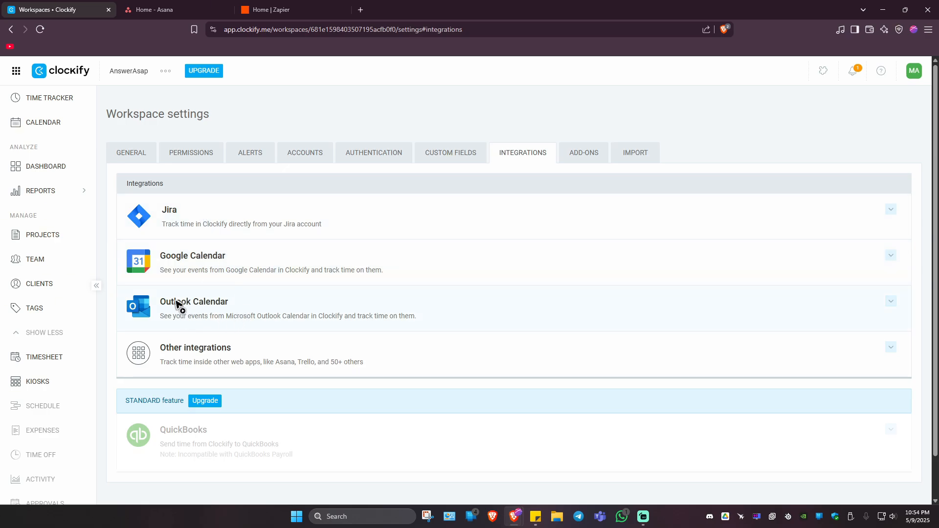
# Expand the other integrations section in the Clockify workspace settings.
pyautogui.click(236, 349)
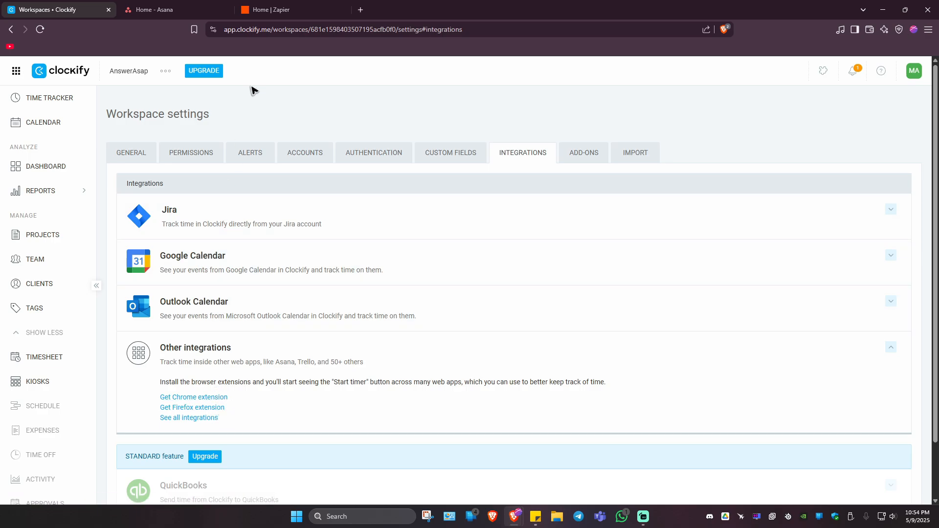
# Switch to Zapier, dismiss the webinar announcement and create a new Zap.
pyautogui.click(289, 12)
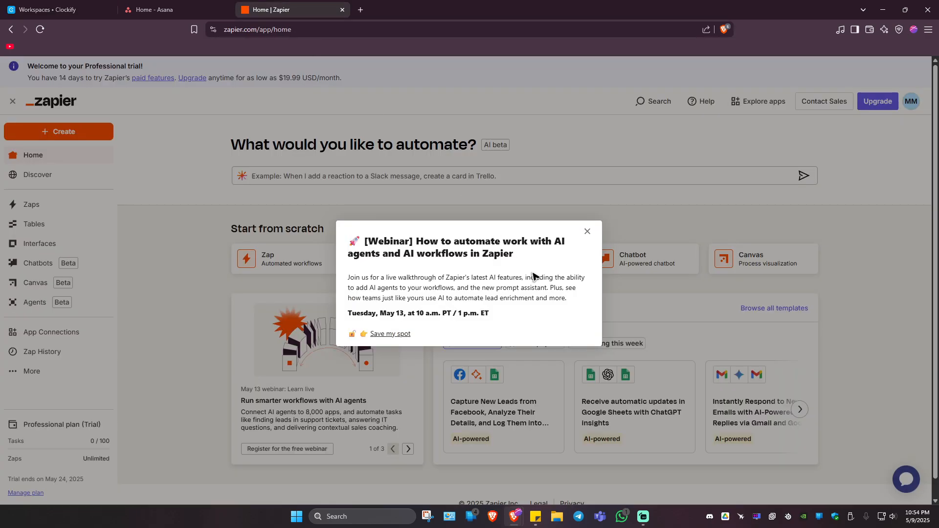
pyautogui.click(587, 231)
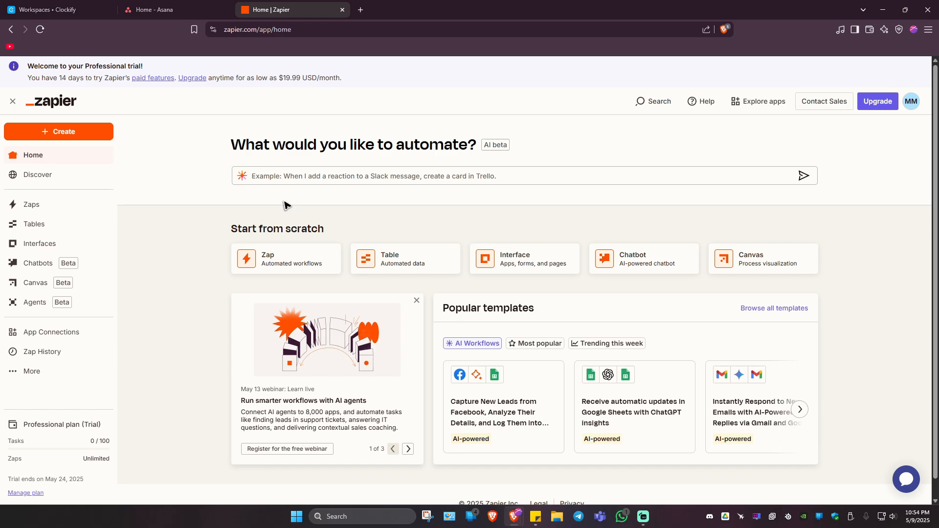
pyautogui.click(33, 205)
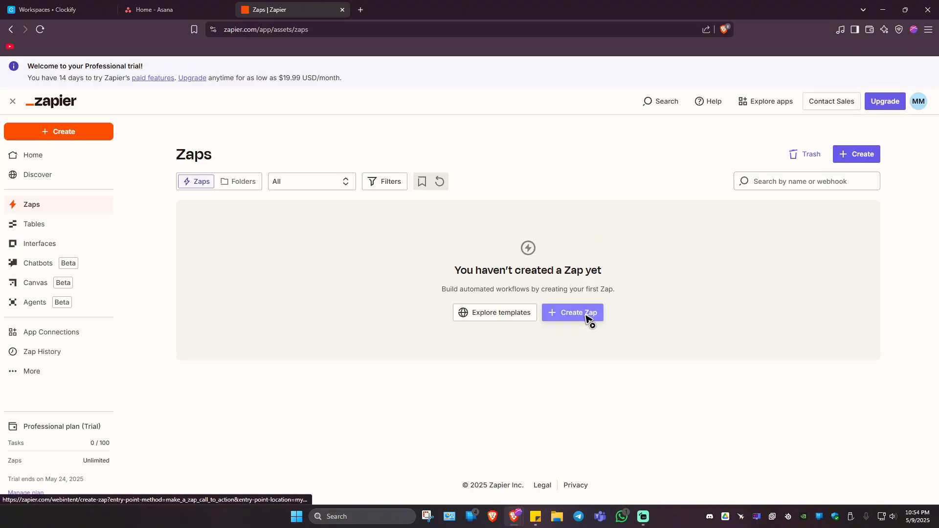
pyautogui.click(587, 315)
# Set the Zap's trigger app to Clockify with New Client as the trigger event.
pyautogui.moveTo(518, 523)
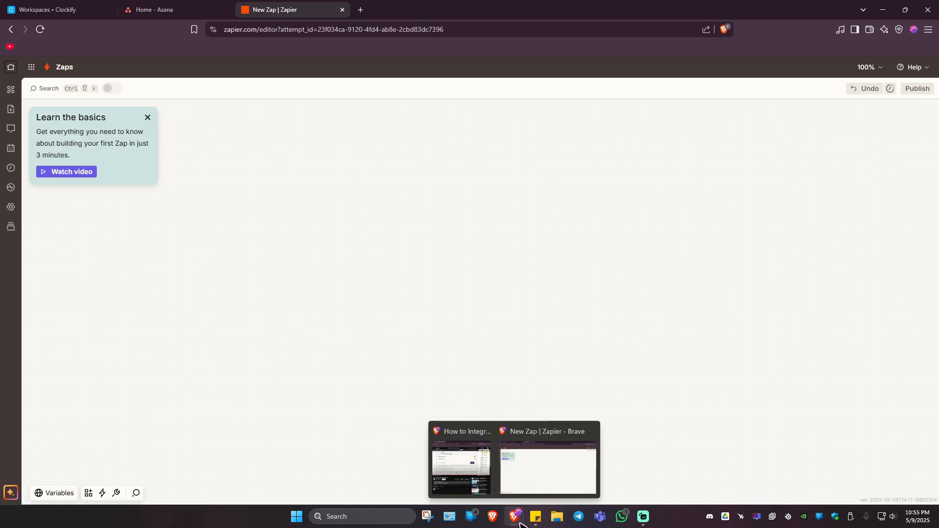
pyautogui.click(455, 303)
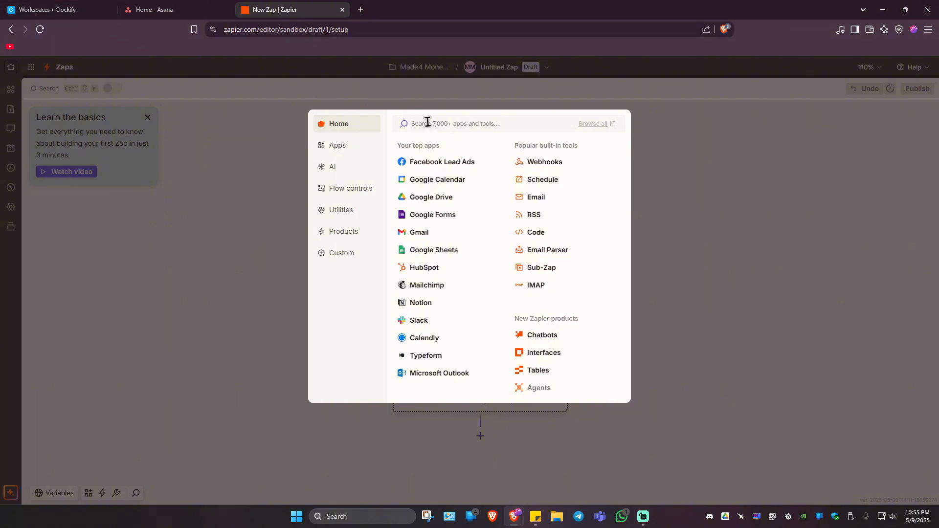
pyautogui.write('clockify')
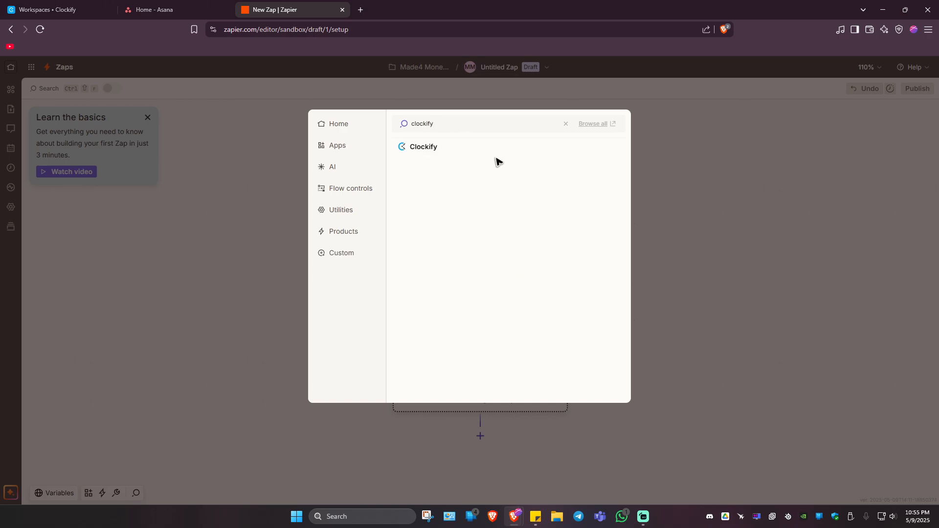
pyautogui.click(432, 148)
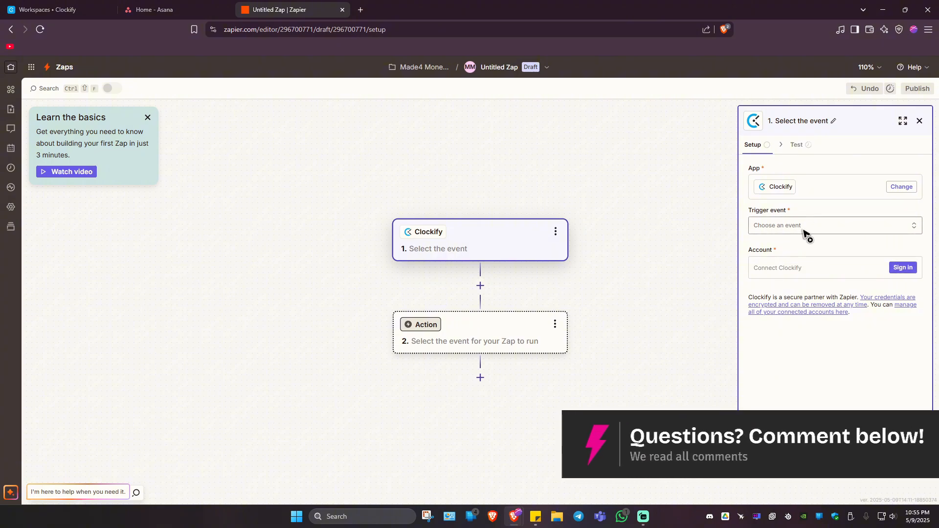
pyautogui.click(805, 230)
pyautogui.scroll(-2, 660, 295)
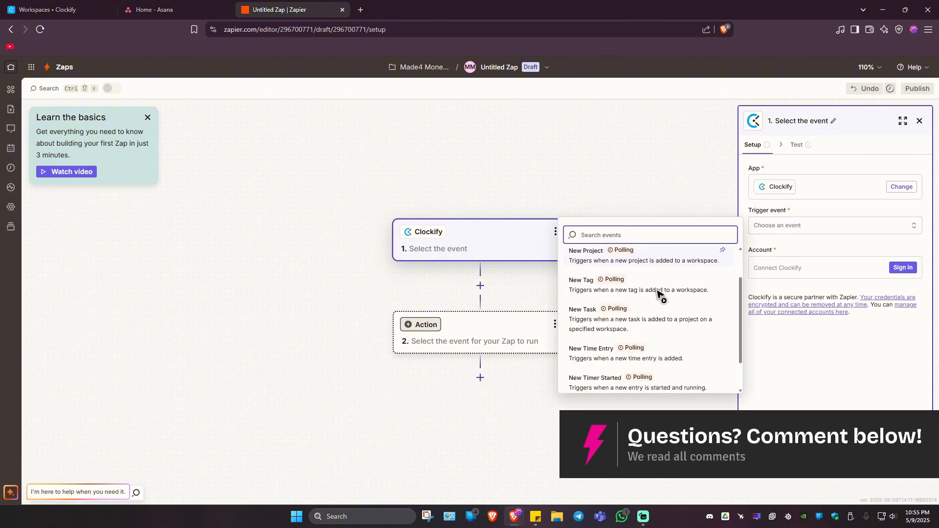
pyautogui.scroll(2, 661, 307)
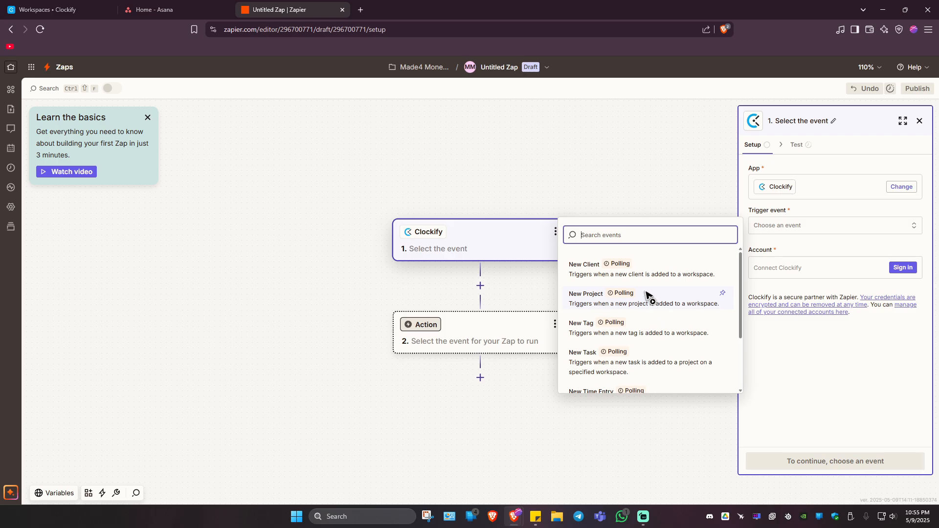
pyautogui.click(579, 273)
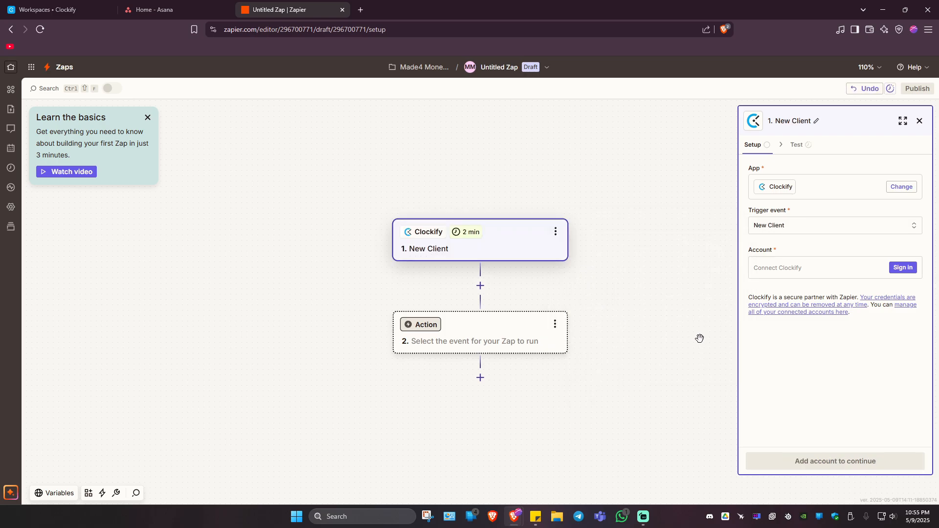
# Start connecting a Clockify account to the trigger and minimize the authorization window that asks for an API key.
pyautogui.click(904, 268)
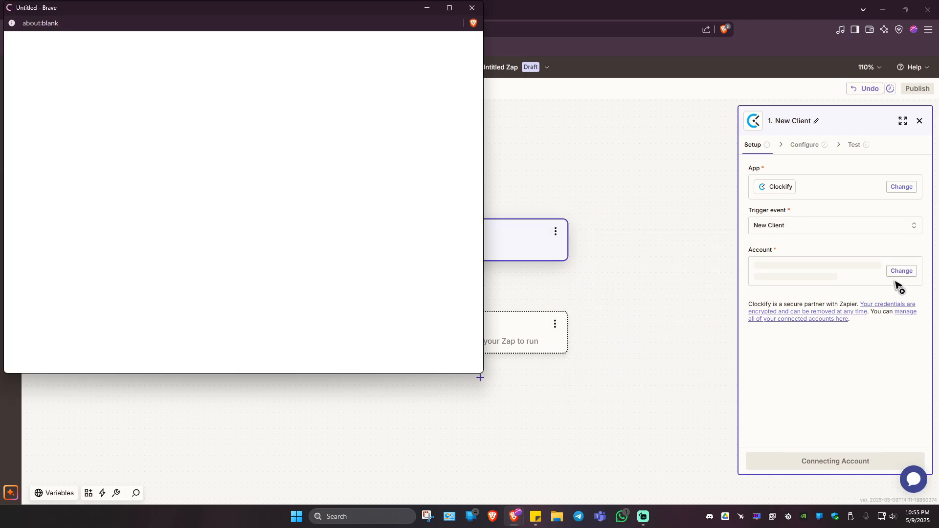
pyautogui.moveTo(277, 18); pyautogui.dragTo(421, 98)
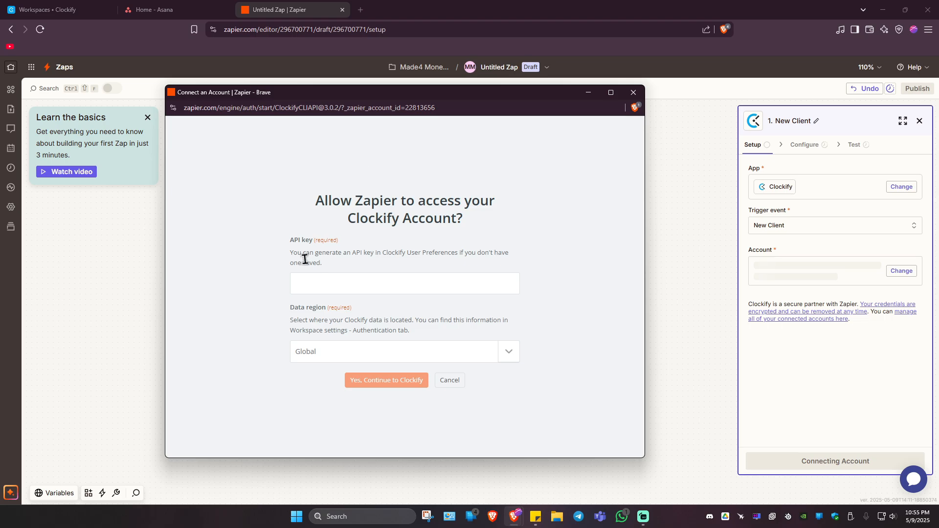
pyautogui.moveTo(298, 263); pyautogui.dragTo(466, 254)
pyautogui.click(411, 254)
pyautogui.click(538, 232)
pyautogui.click(588, 94)
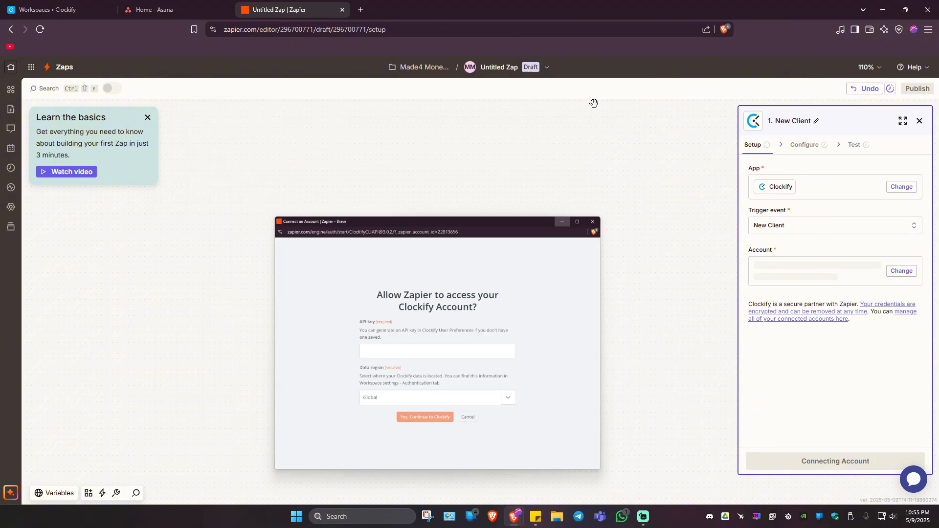
# Switch to Clockify and generate a personal API key in the advanced user preferences, copying it to the clipboard.
pyautogui.click(58, 9)
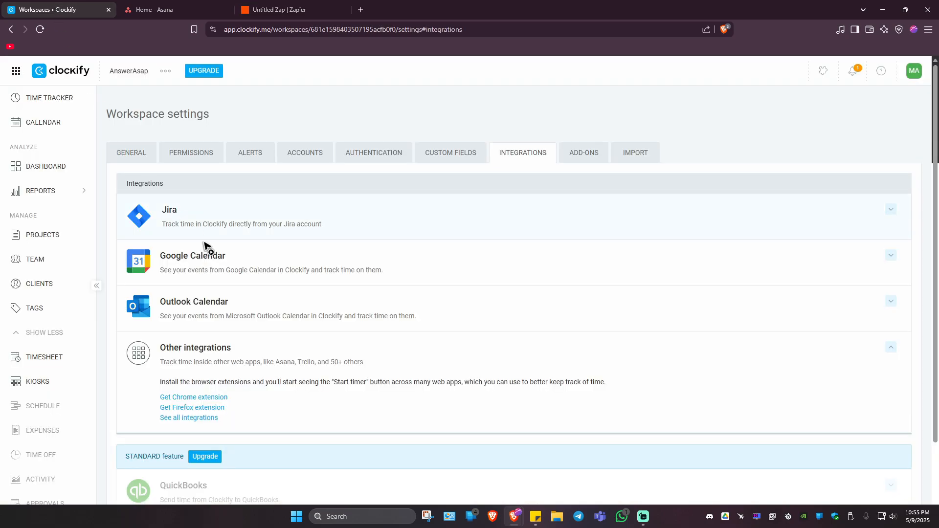
pyautogui.click(915, 73)
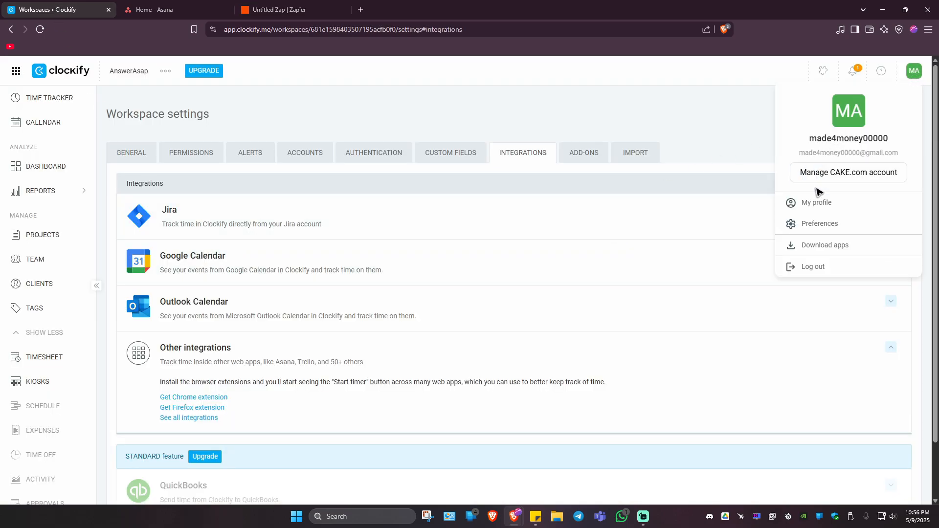
pyautogui.click(821, 225)
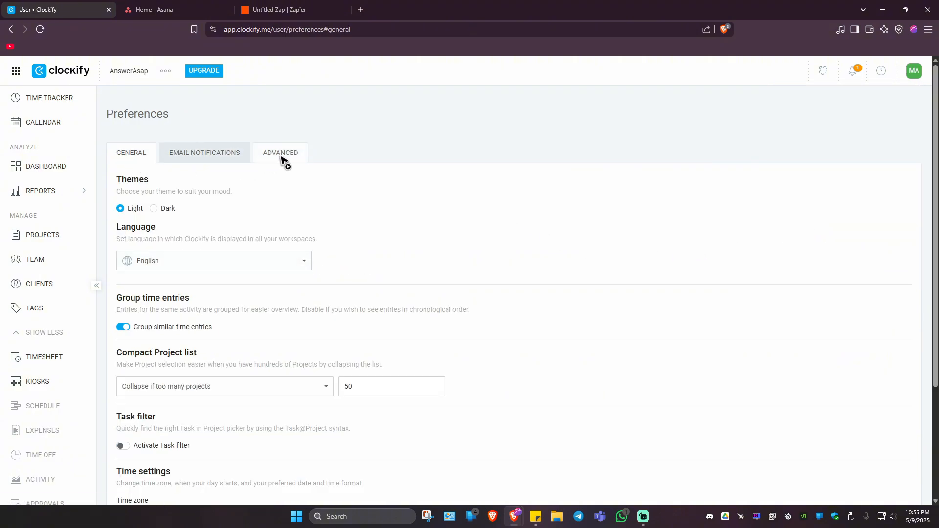
pyautogui.click(282, 158)
pyautogui.click(406, 232)
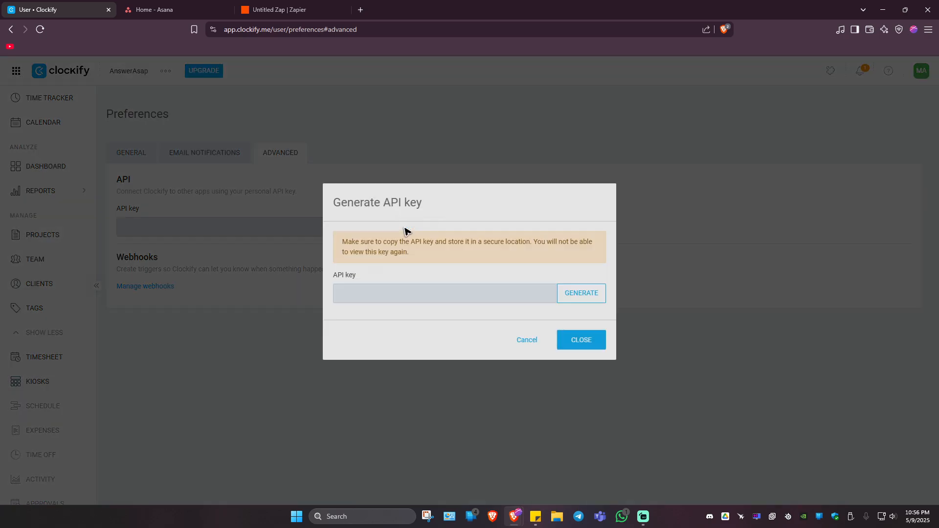
pyautogui.click(568, 306)
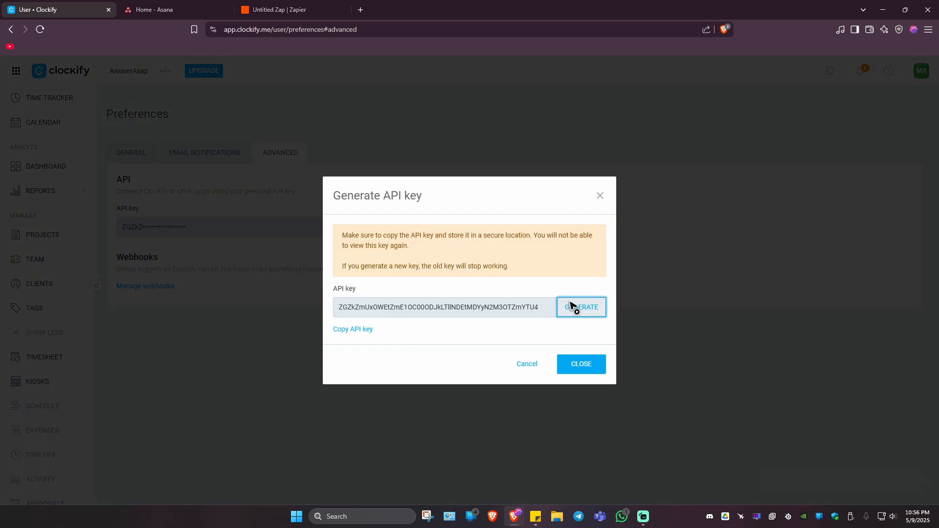
pyautogui.click(355, 329)
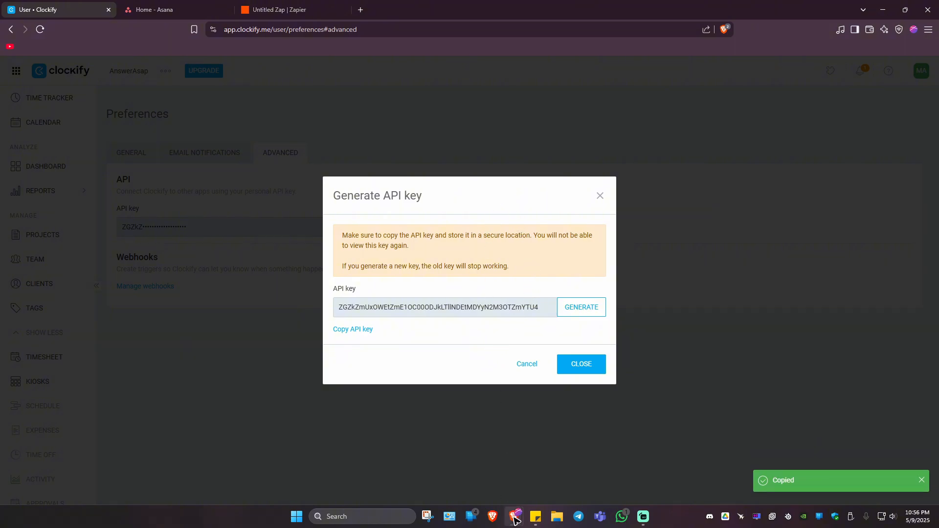
# Paste the API key into Zapier's Clockify authorization window, authorize the connection and return to the Zap.
pyautogui.moveTo(514, 519)
pyautogui.click(591, 471)
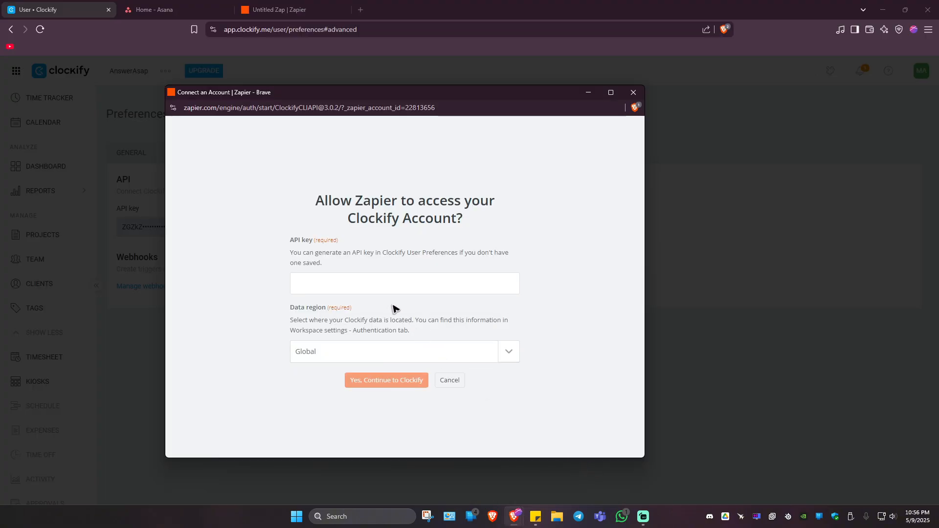
pyautogui.hotkey('ctrl', 'v')
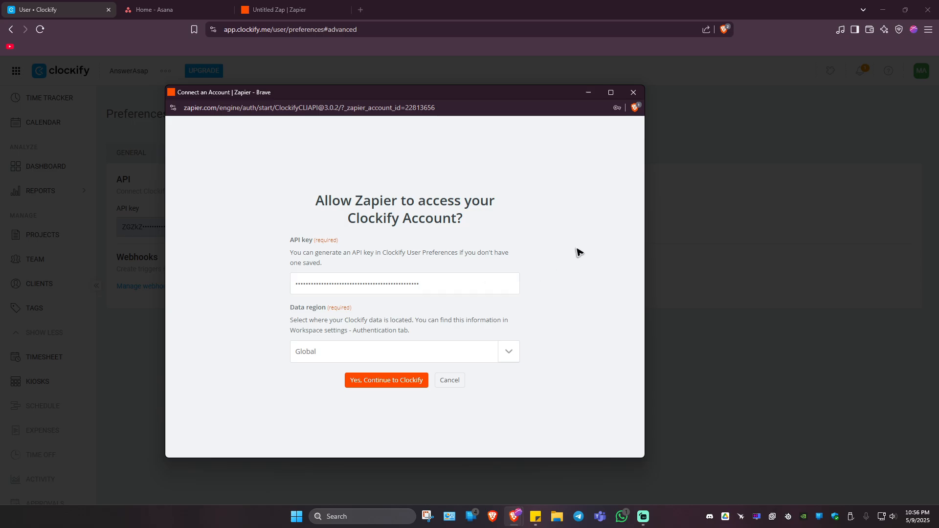
pyautogui.click(388, 382)
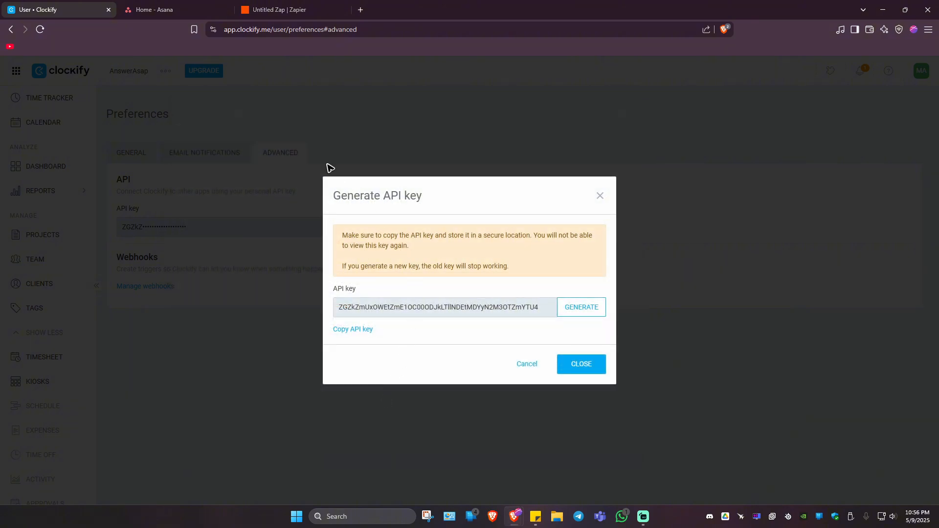
pyautogui.click(265, 10)
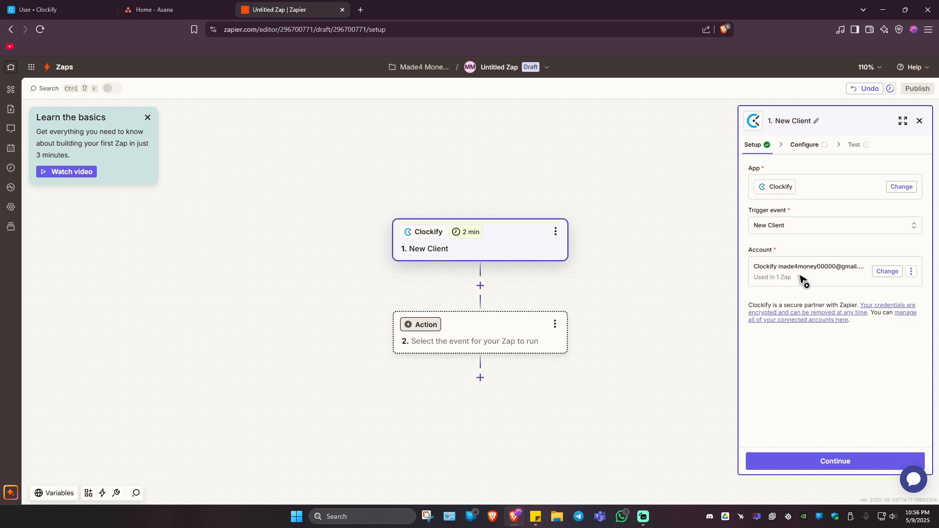
# Accept the trigger's account setup and configure its workspace as AnswerAsap.
pyautogui.click(835, 462)
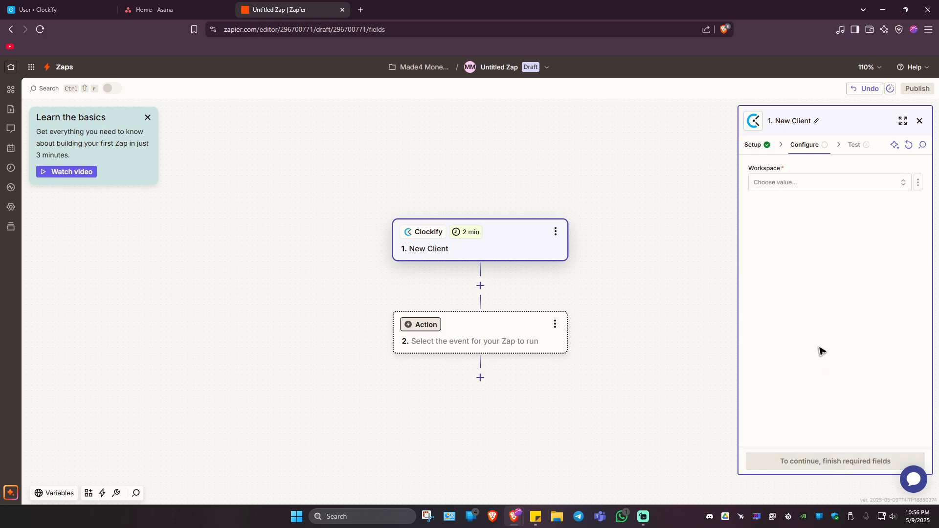
pyautogui.click(815, 188)
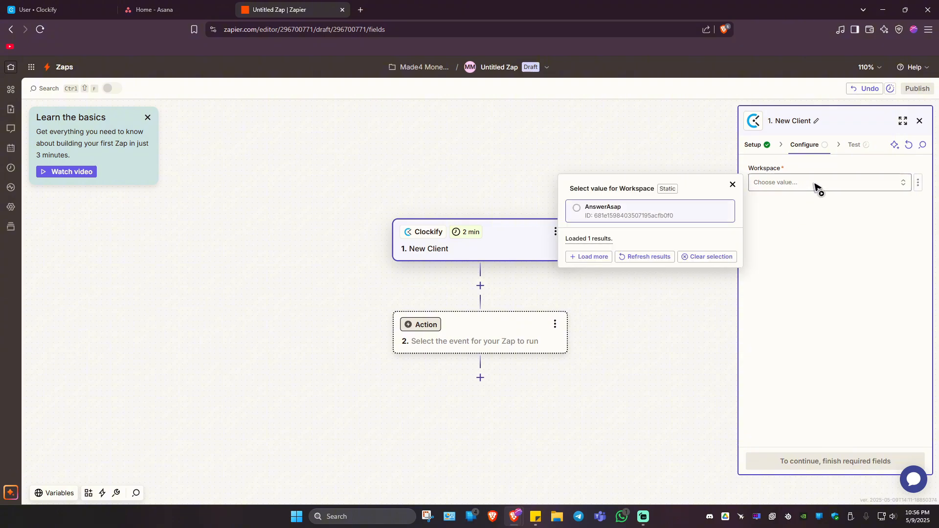
pyautogui.click(623, 212)
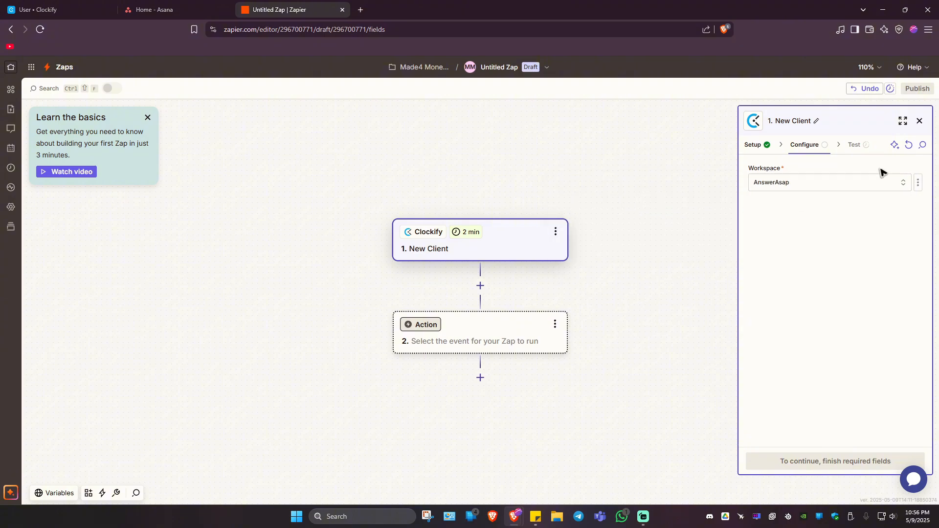
pyautogui.click(839, 463)
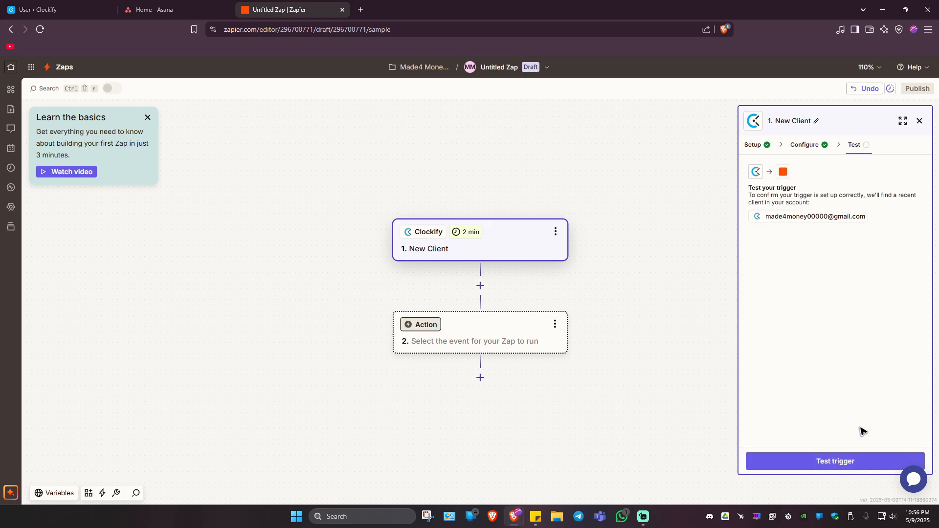
# Test the New Client trigger, skip the remaining test and close the trigger's settings.
pyautogui.click(848, 462)
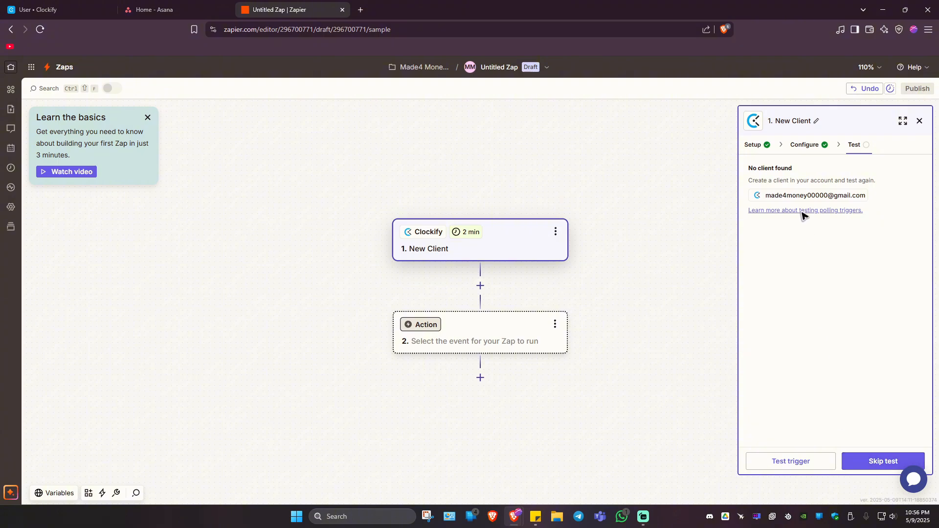
pyautogui.click(54, 4)
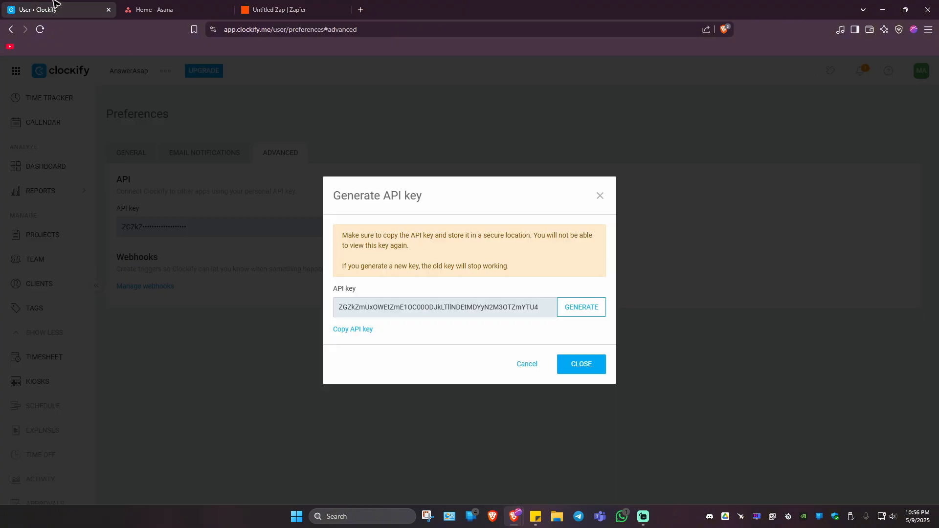
pyautogui.click(300, 4)
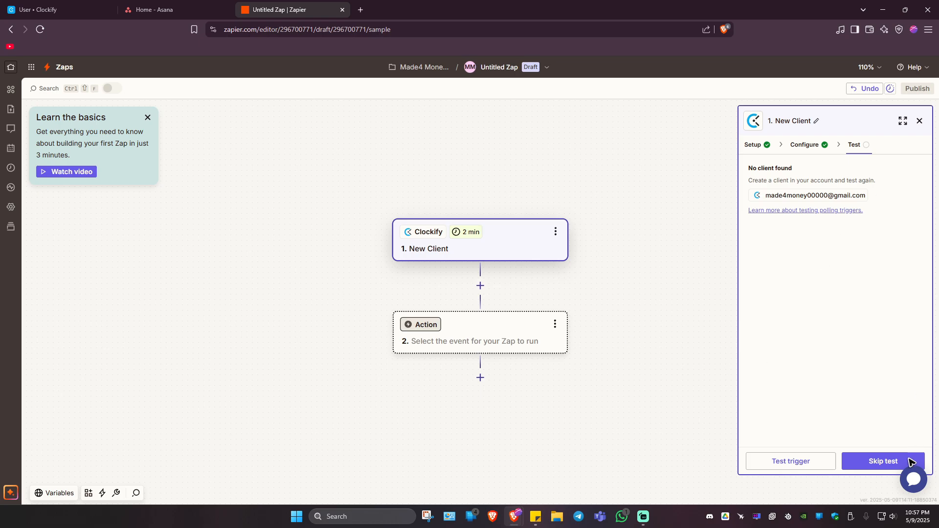
pyautogui.click(875, 465)
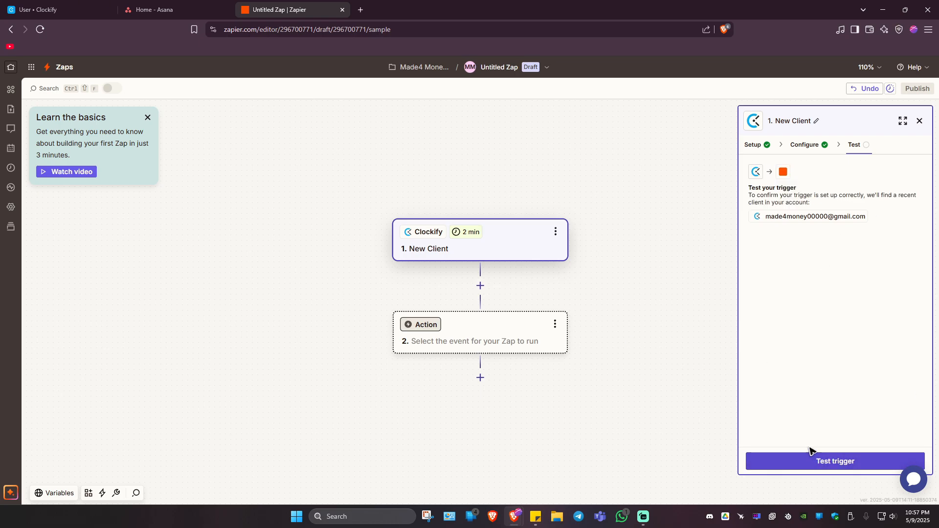
pyautogui.click(920, 120)
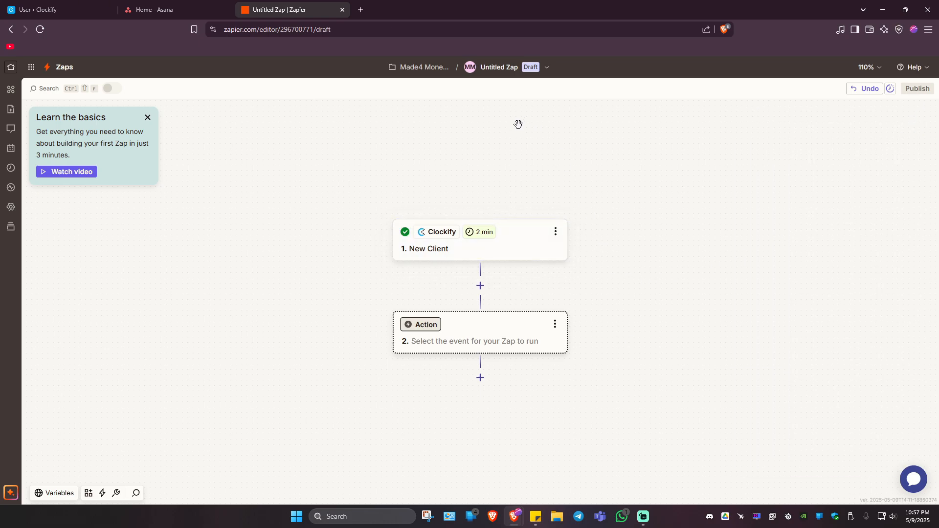
# Set the Zap's action step to the Asana app with the Create Project event.
pyautogui.click(434, 347)
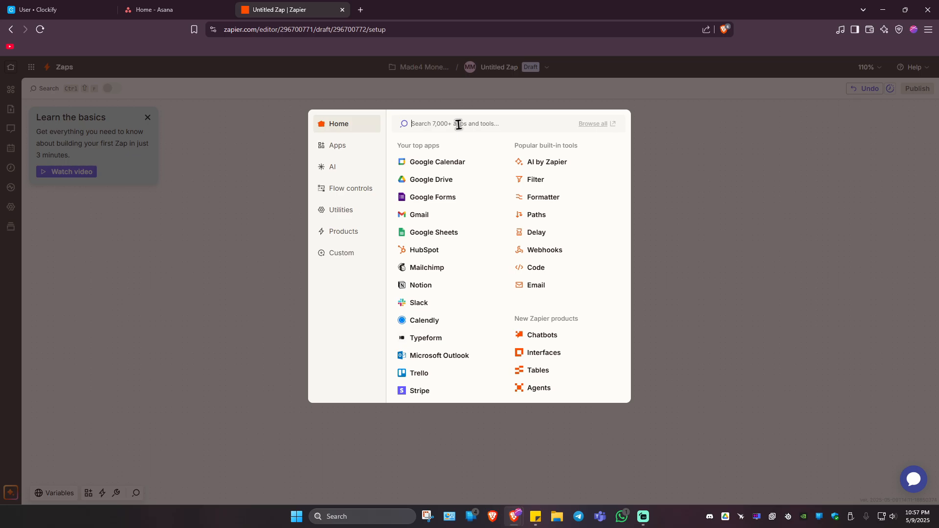
pyautogui.write('asana')
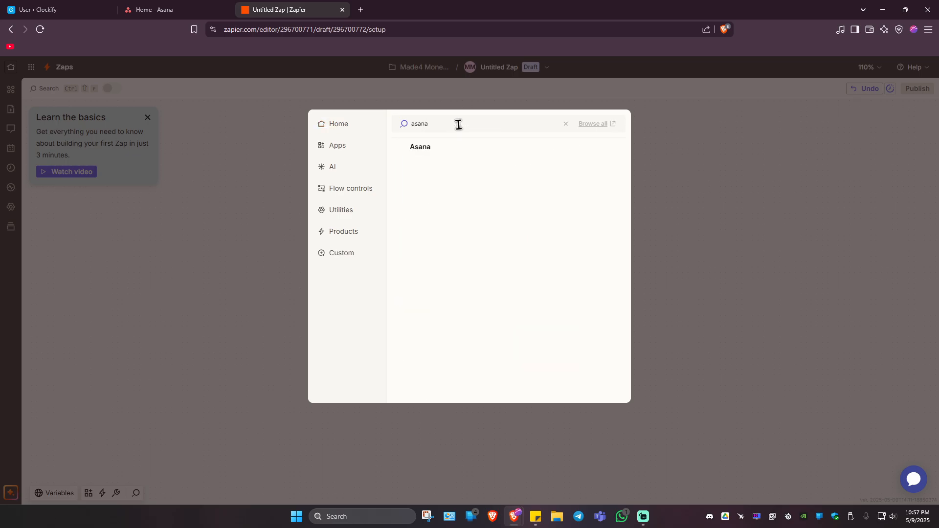
pyautogui.click(433, 151)
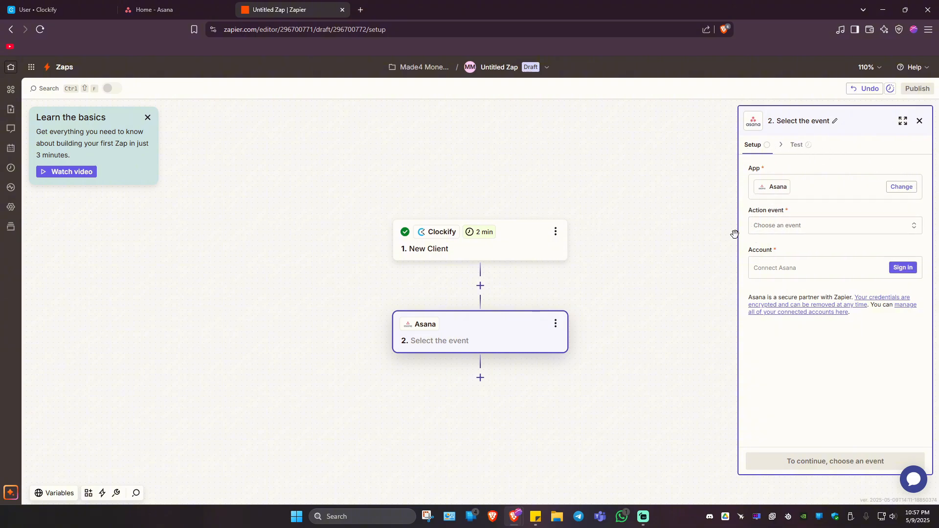
pyautogui.click(785, 226)
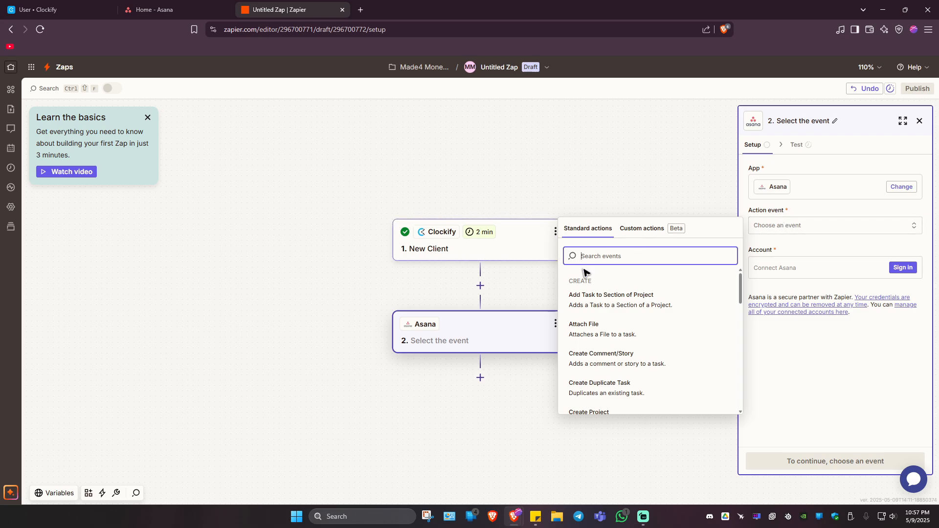
pyautogui.scroll(-1, 603, 325)
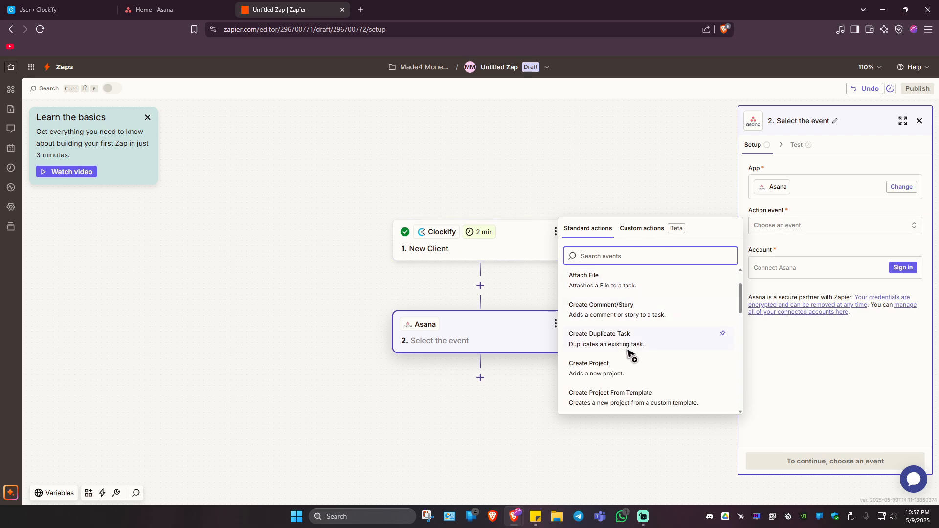
pyautogui.scroll(-2, 629, 356)
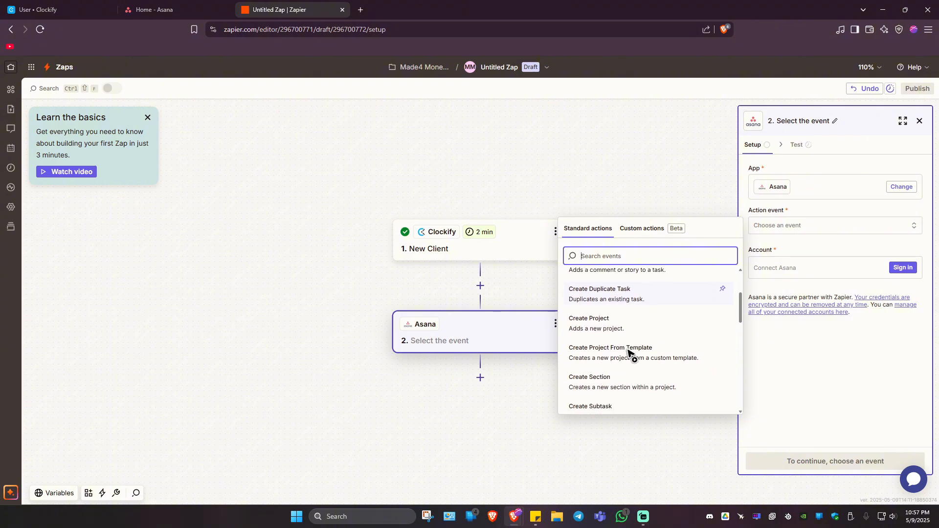
pyautogui.click(620, 322)
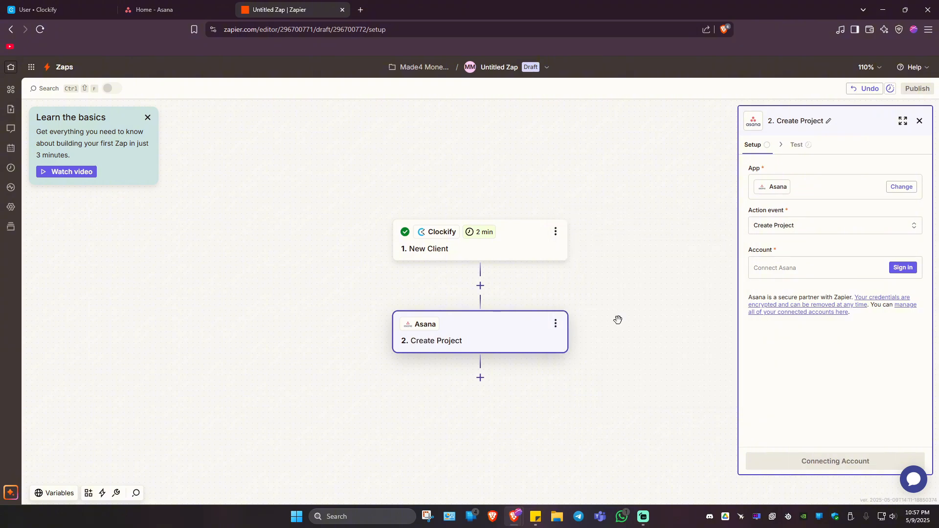
# Connect the Asana account to the action by granting Zapier permission, and continue to the action's configuration.
pyautogui.click(904, 269)
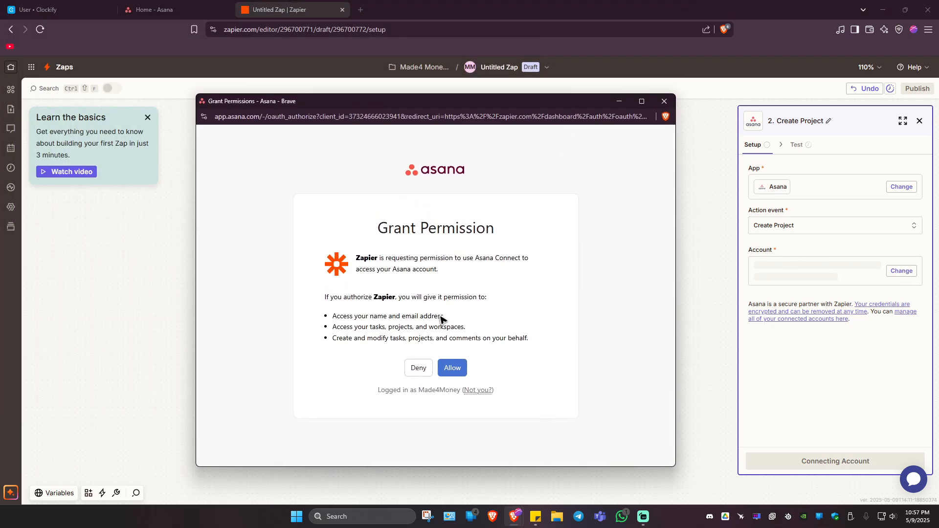
pyautogui.moveTo(419, 391); pyautogui.dragTo(469, 393)
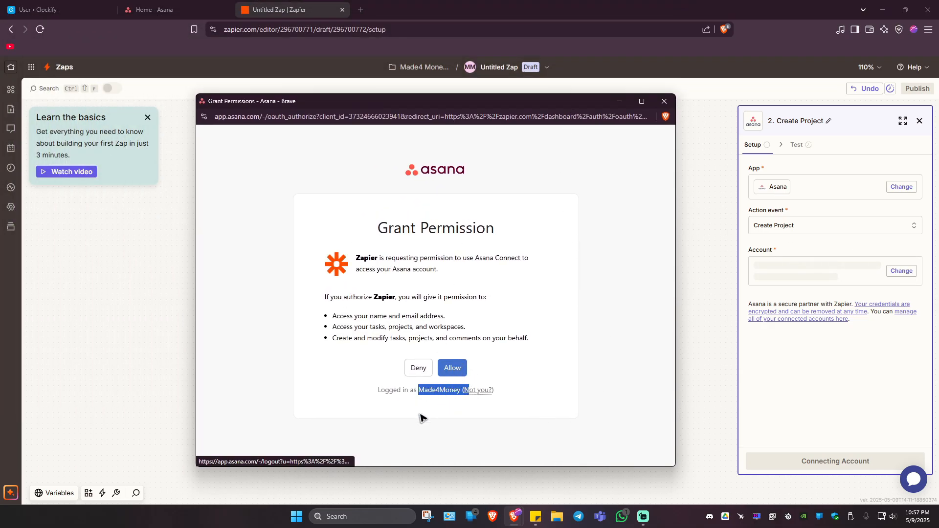
pyautogui.click(419, 413)
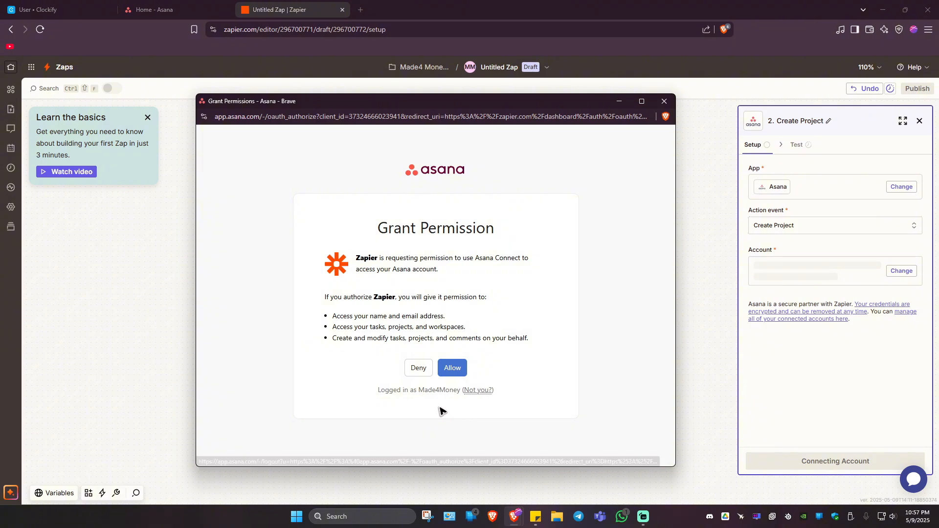
pyautogui.click(446, 368)
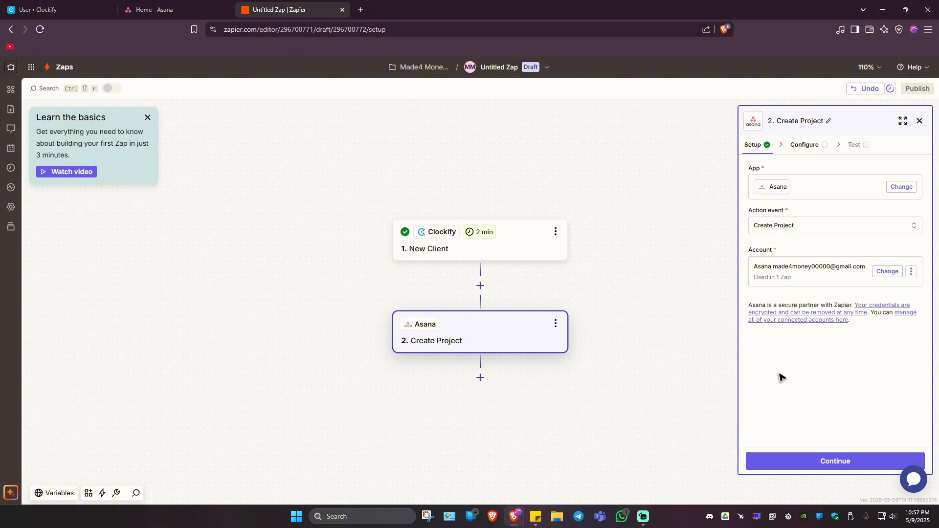
pyautogui.click(829, 459)
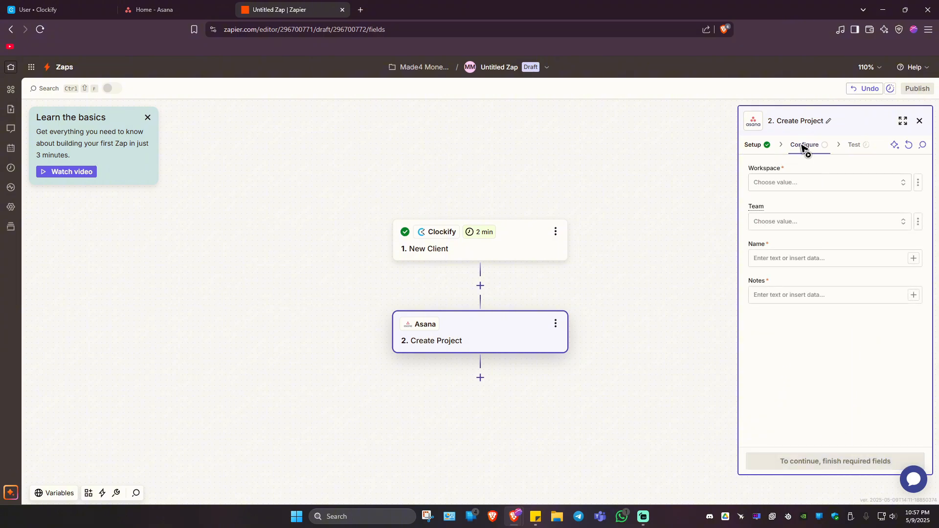
# Set the action's workspace and team to My workspace, checking the account's workspaces in Asana before choosing.
pyautogui.click(783, 185)
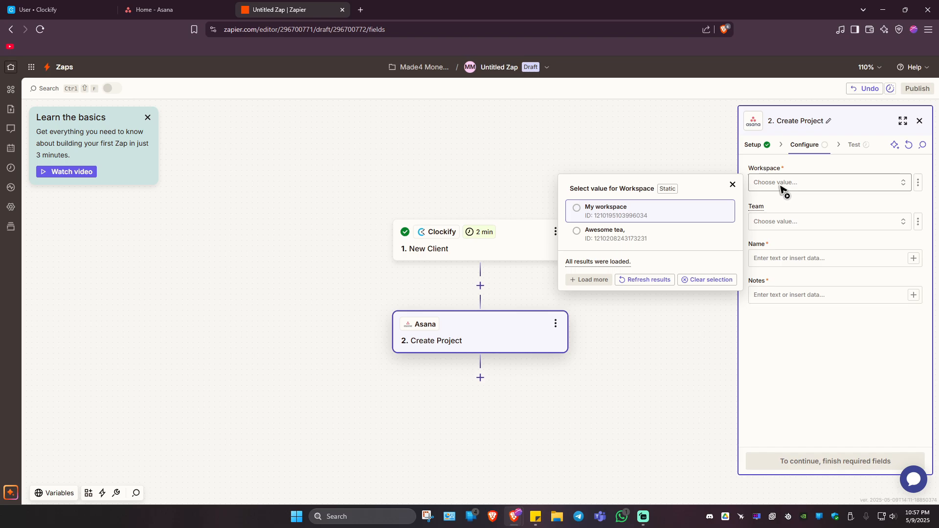
pyautogui.click(166, 9)
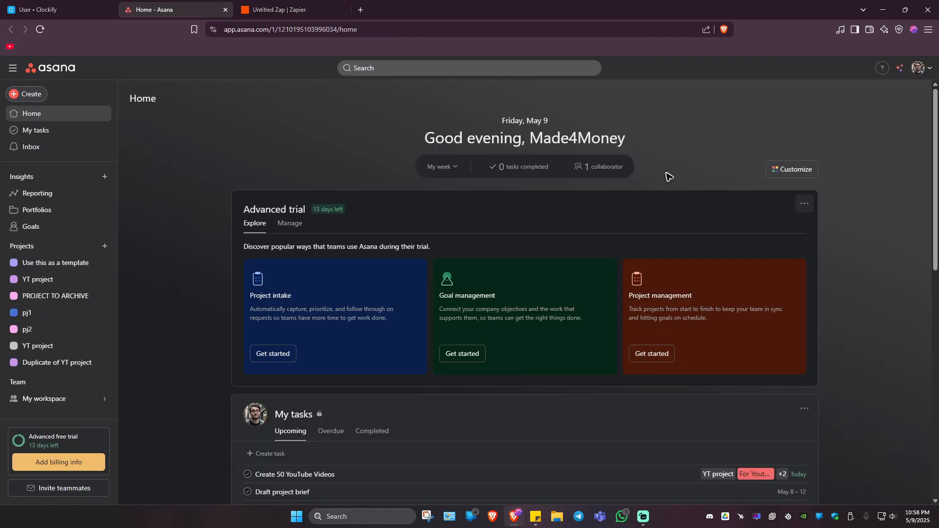
pyautogui.click(921, 72)
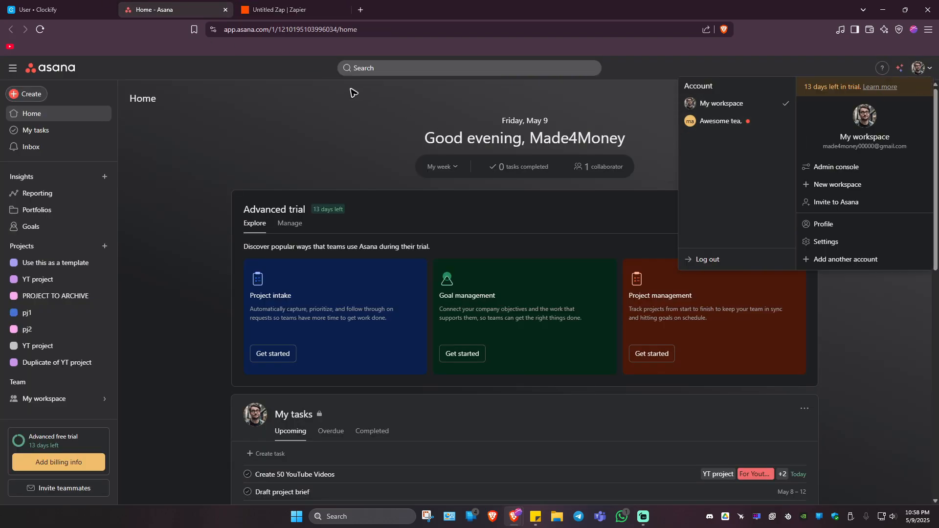
pyautogui.hotkey('ctrl', 'Tab')
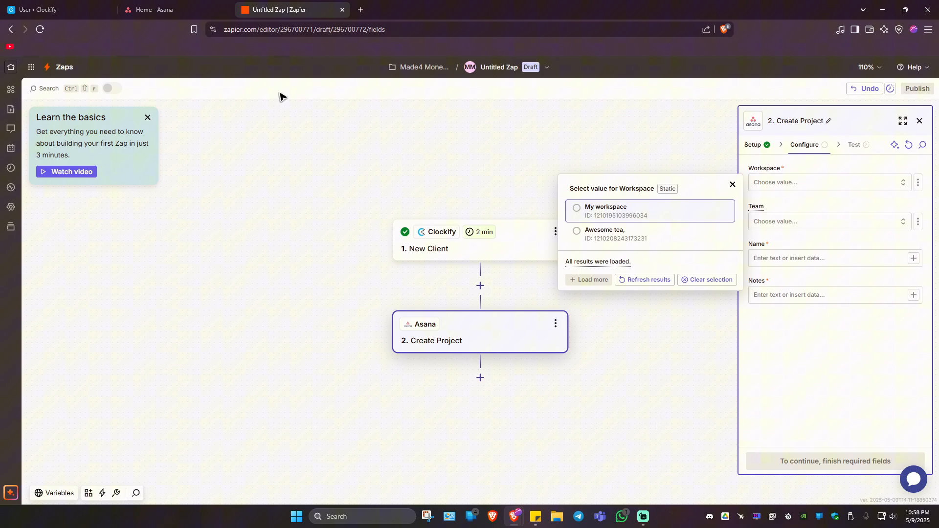
pyautogui.click(589, 211)
pyautogui.click(830, 225)
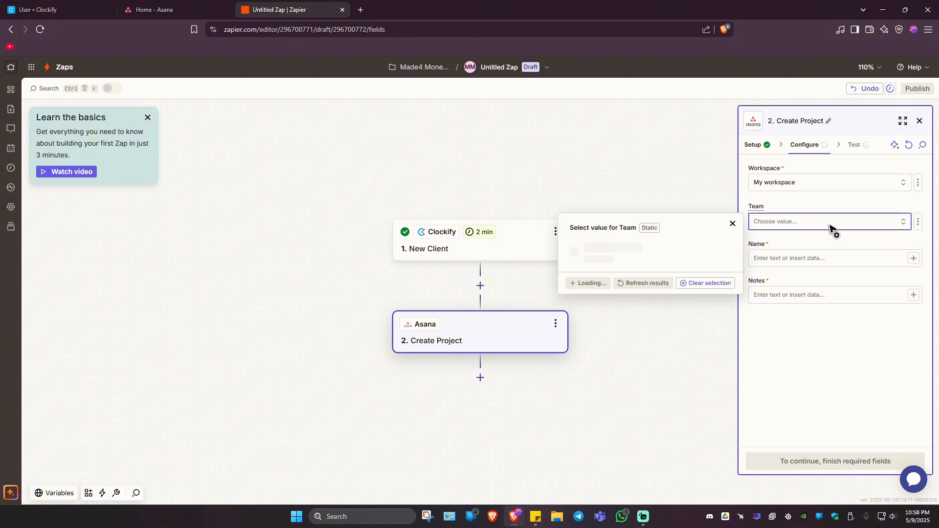
pyautogui.click(600, 248)
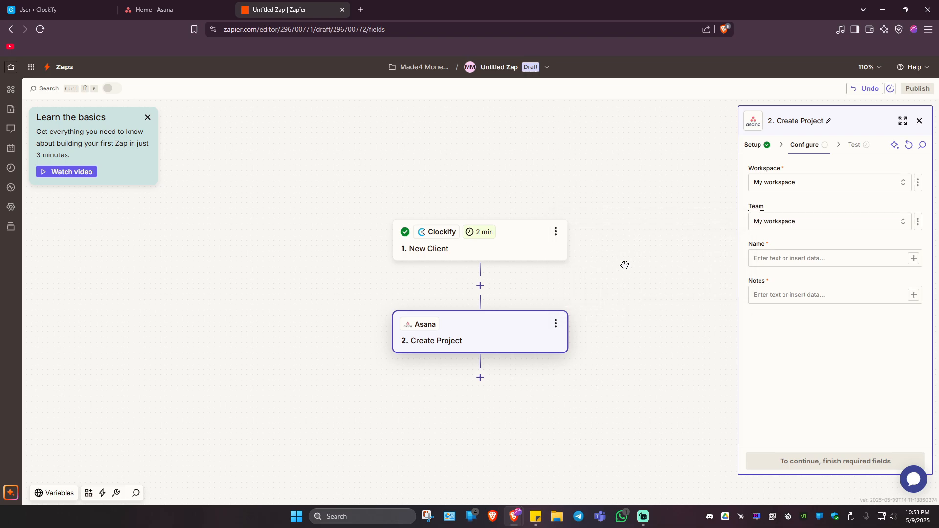
# Map the project's Name field to the Name, Client Id and Workspace Id data from the Clockify New Client trigger.
pyautogui.click(913, 258)
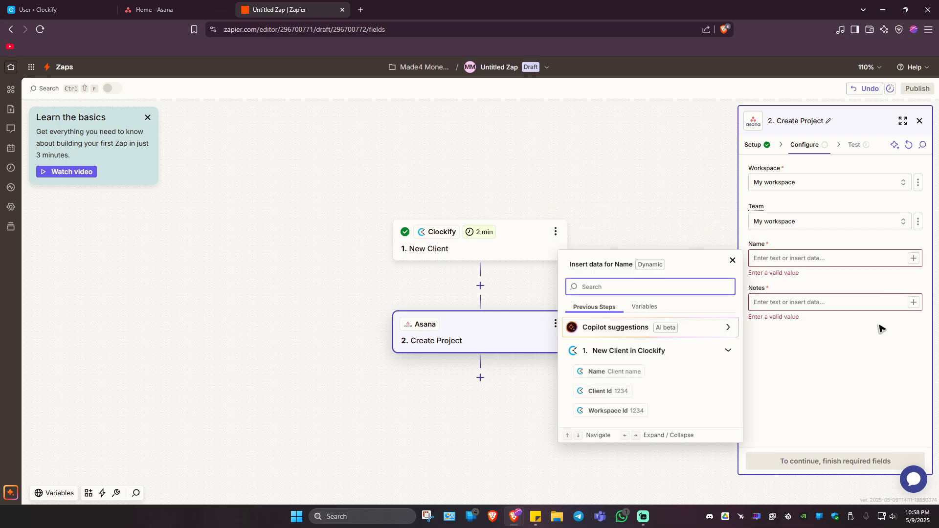
pyautogui.click(634, 352)
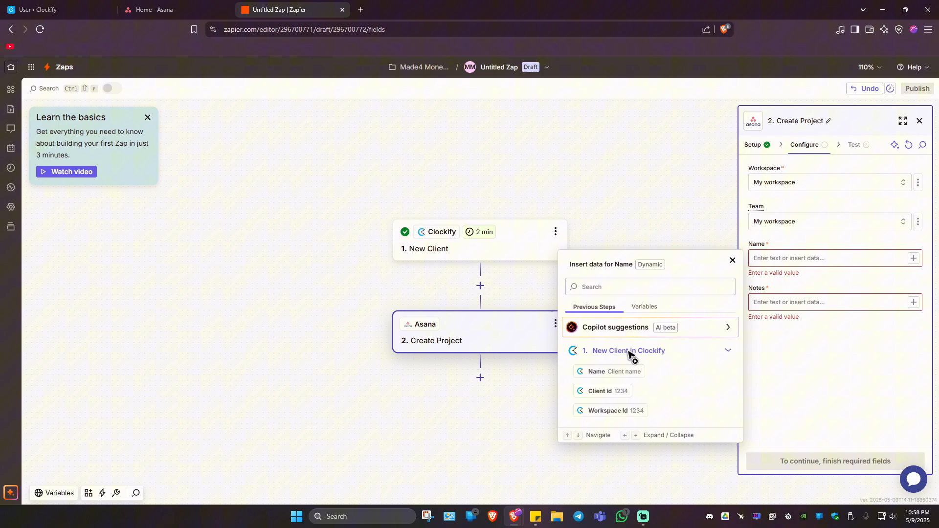
pyautogui.click(609, 373)
pyautogui.click(617, 391)
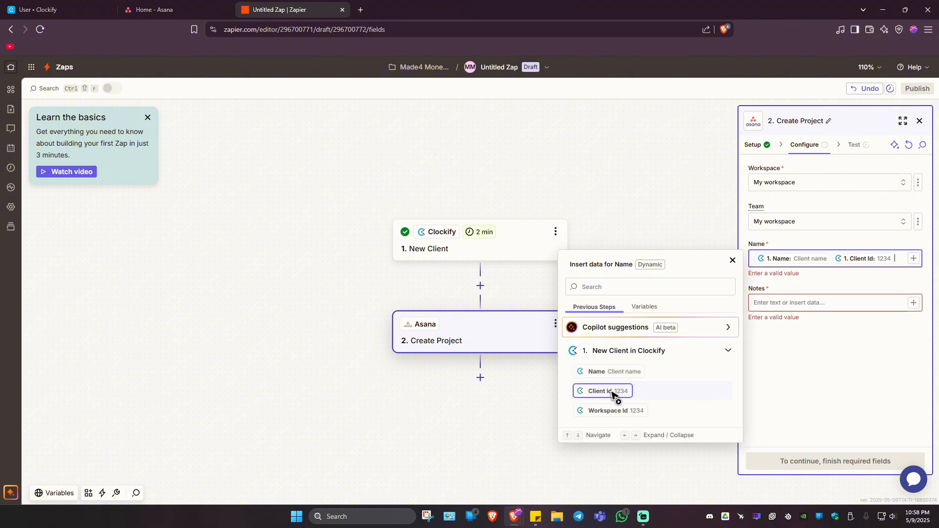
pyautogui.click(618, 411)
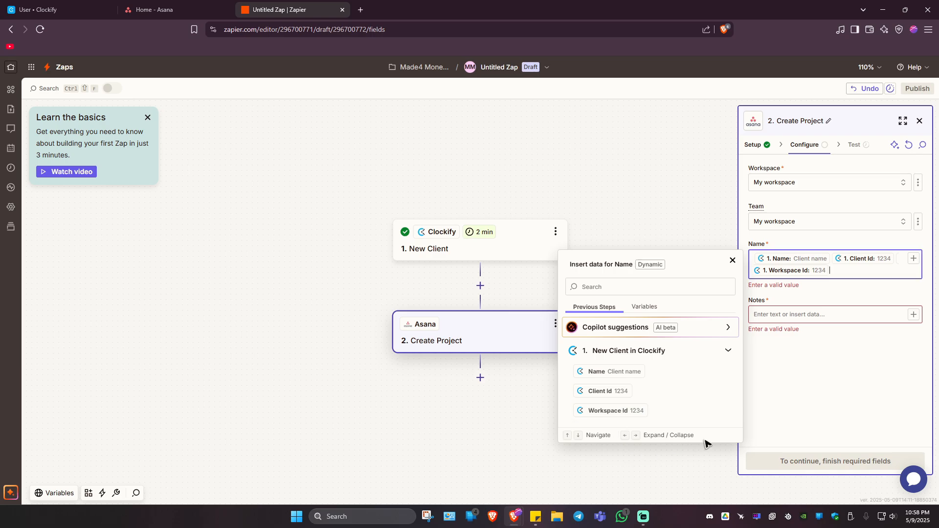
pyautogui.click(785, 402)
# Enter "Please subscribe :D" as the project's notes and continue to the action's test.
pyautogui.click(800, 307)
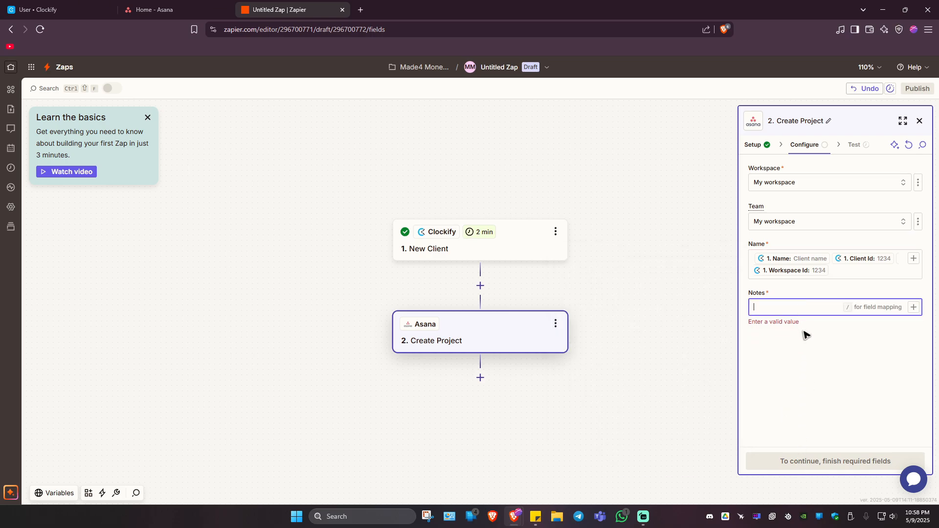
pyautogui.write('Please subscribe :D')
pyautogui.click(832, 465)
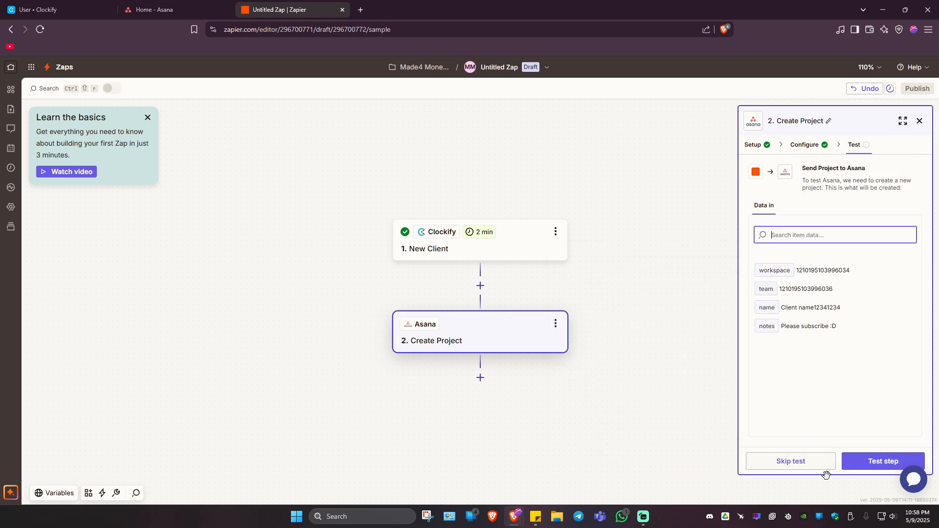
# Test the Create Project action, then switch to Asana and open the Client name12341234 project.
pyautogui.click(888, 462)
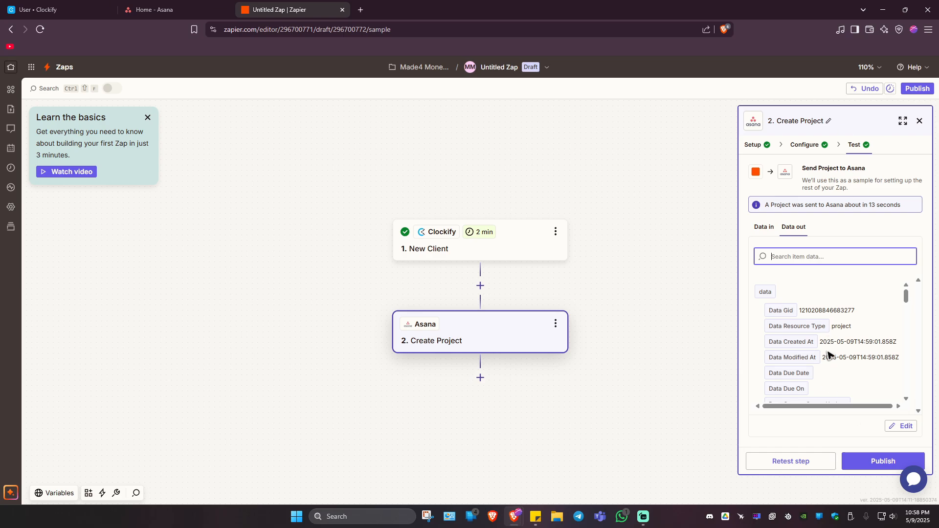
pyautogui.moveTo(764, 205); pyautogui.dragTo(898, 207)
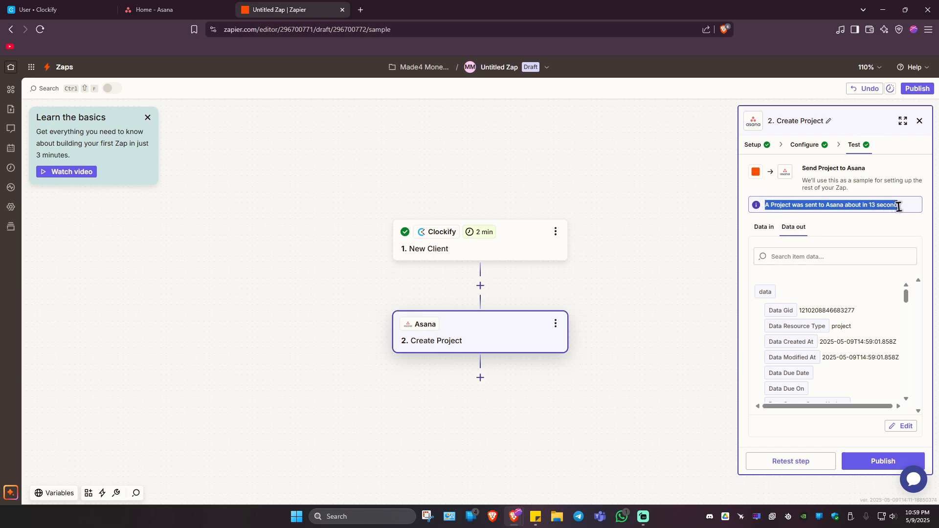
pyautogui.click(875, 208)
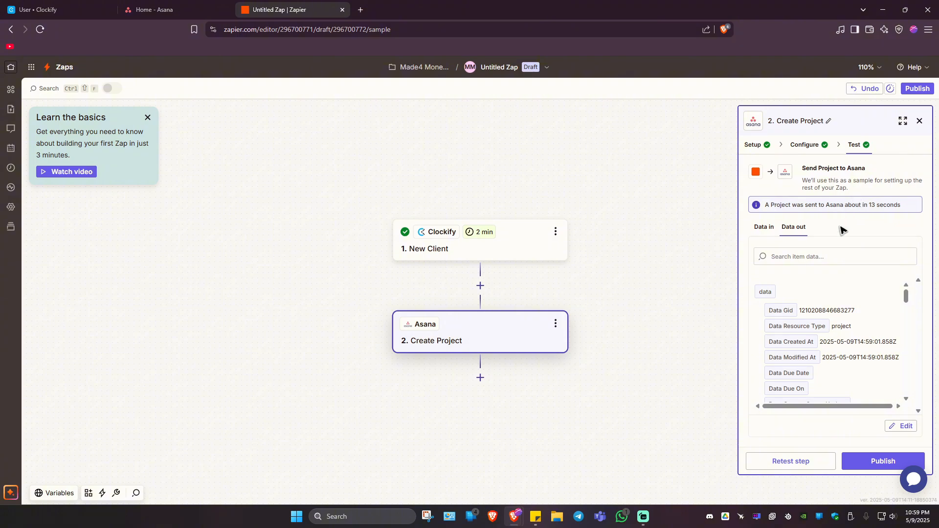
pyautogui.click(178, 9)
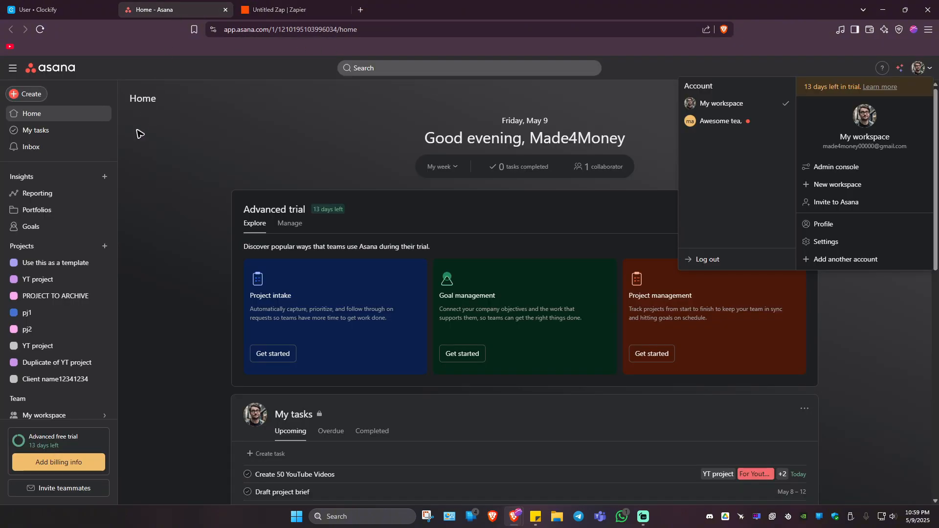
pyautogui.scroll(-1, 62, 372)
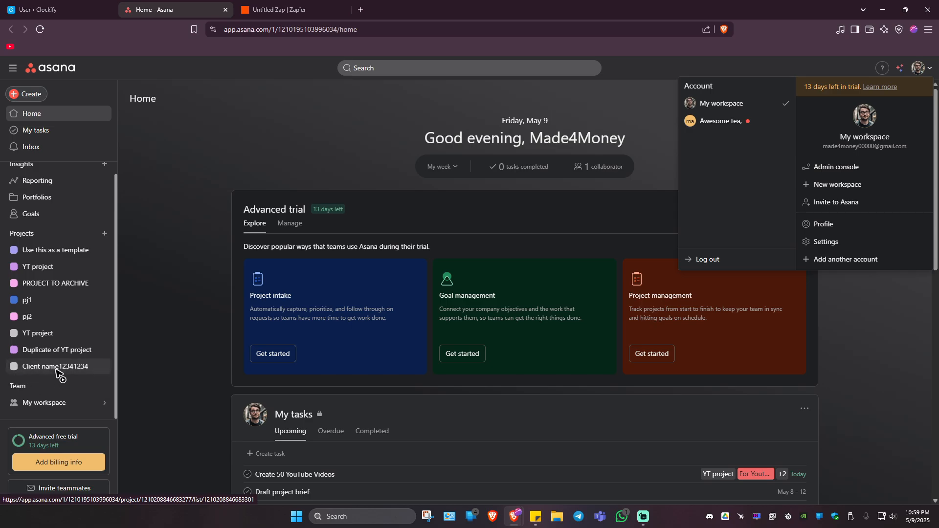
pyautogui.click(56, 367)
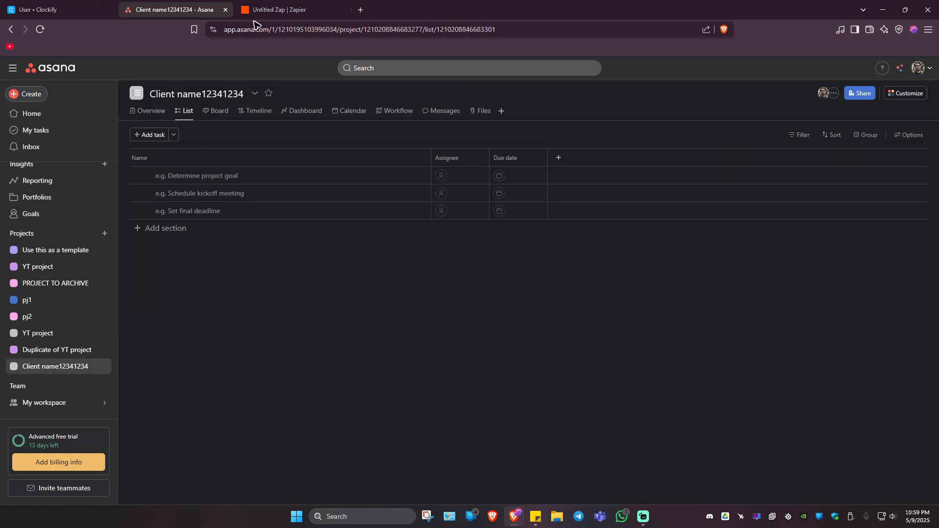
# Switch back to Zapier, publish the Zap and dismiss the publishing dialog.
pyautogui.click(279, 9)
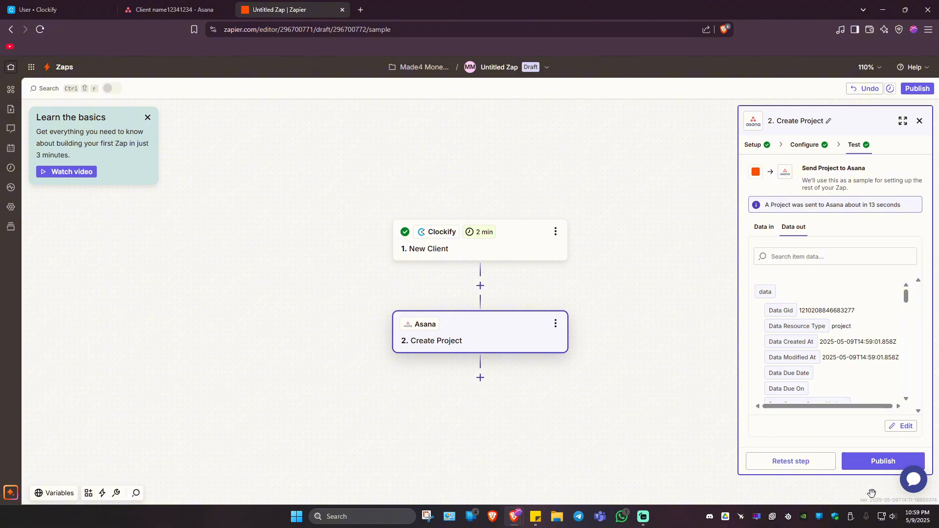
pyautogui.click(871, 460)
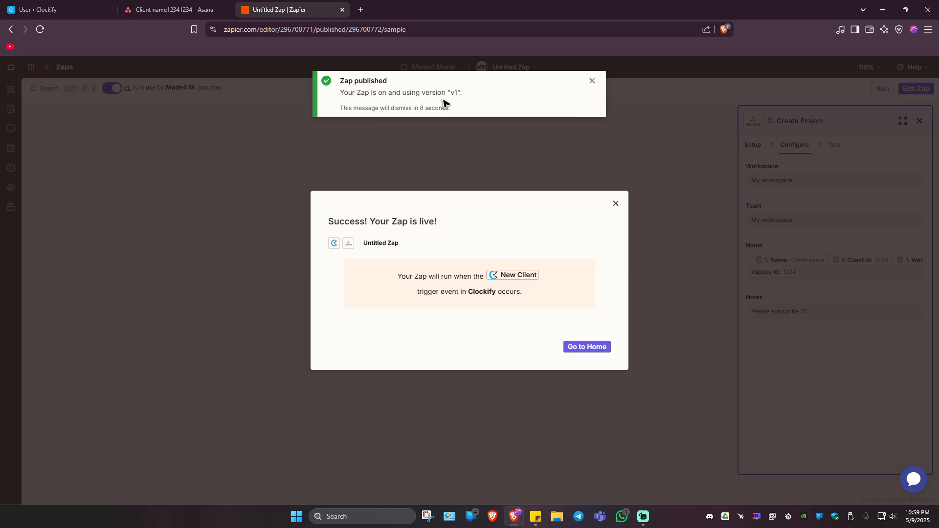
pyautogui.click(443, 104)
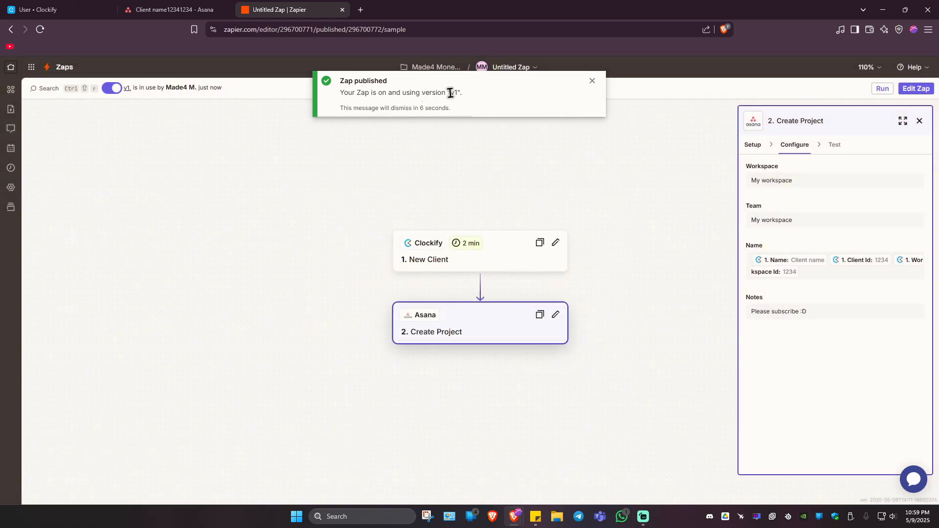
# Run the published Zap and close the Zapier page to return to Asana.
pyautogui.click(875, 90)
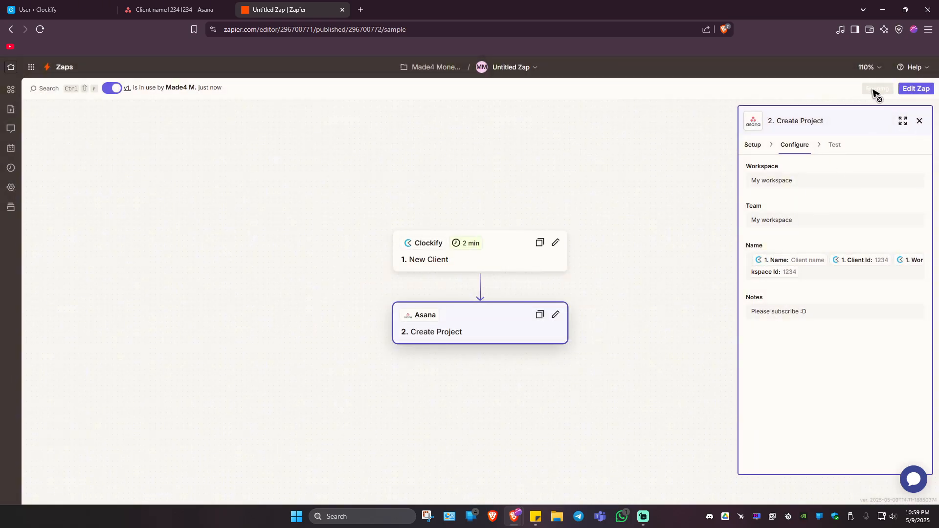
pyautogui.click(343, 9)
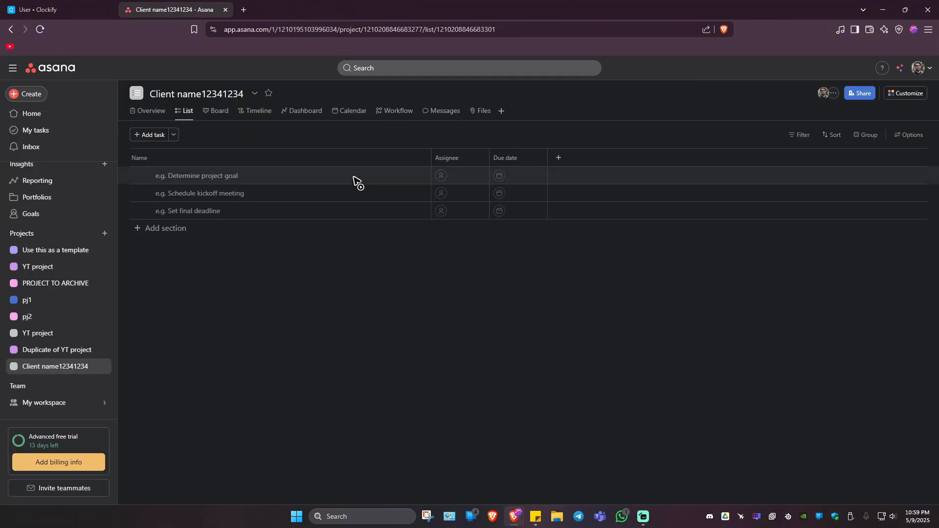